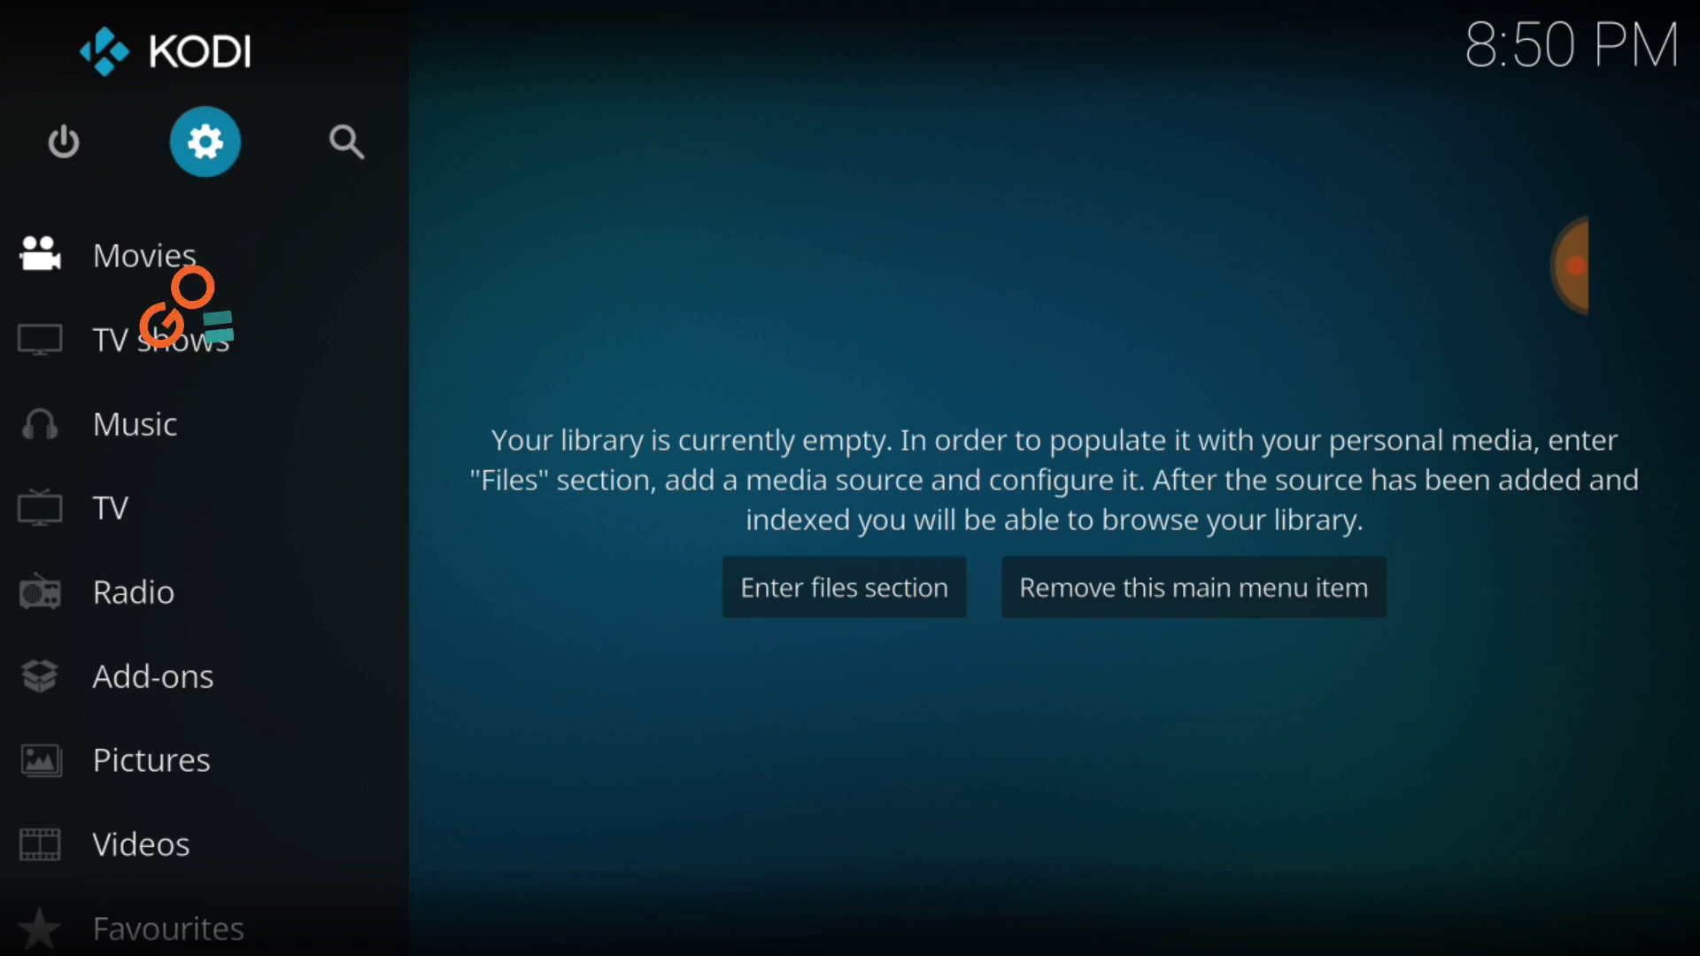
# Enable Unknown sources under System settings > Add-ons, accept the warning, and return to System settings
pyautogui.press('Return')
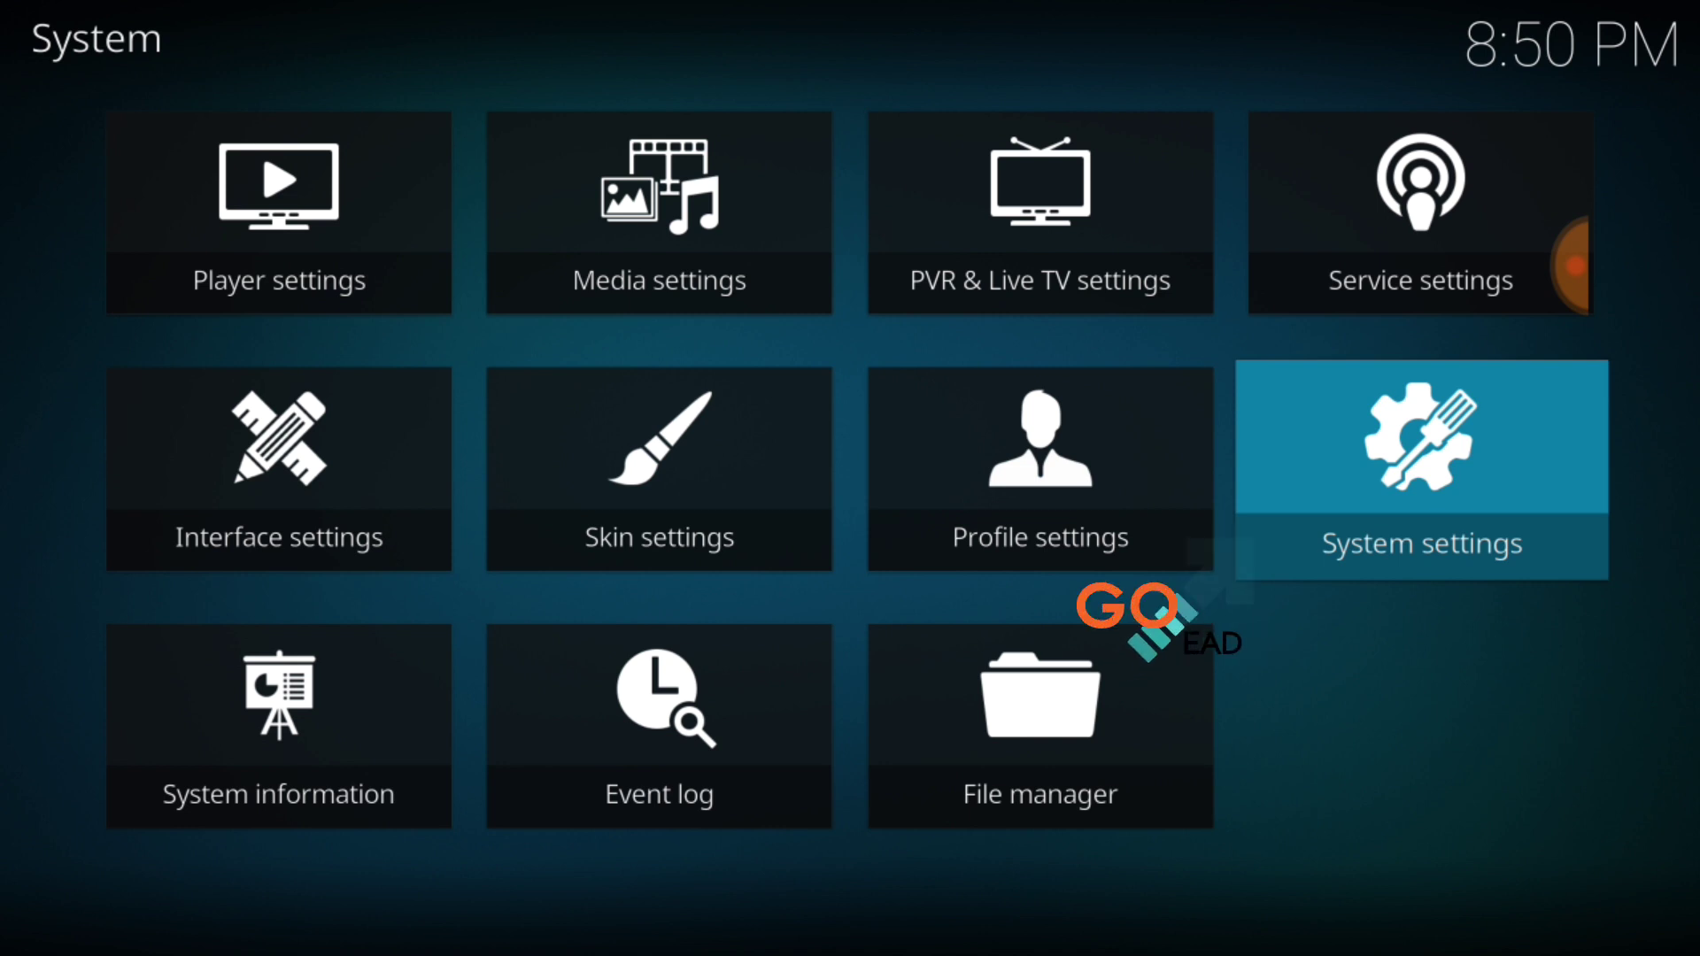
pyautogui.press('Return')
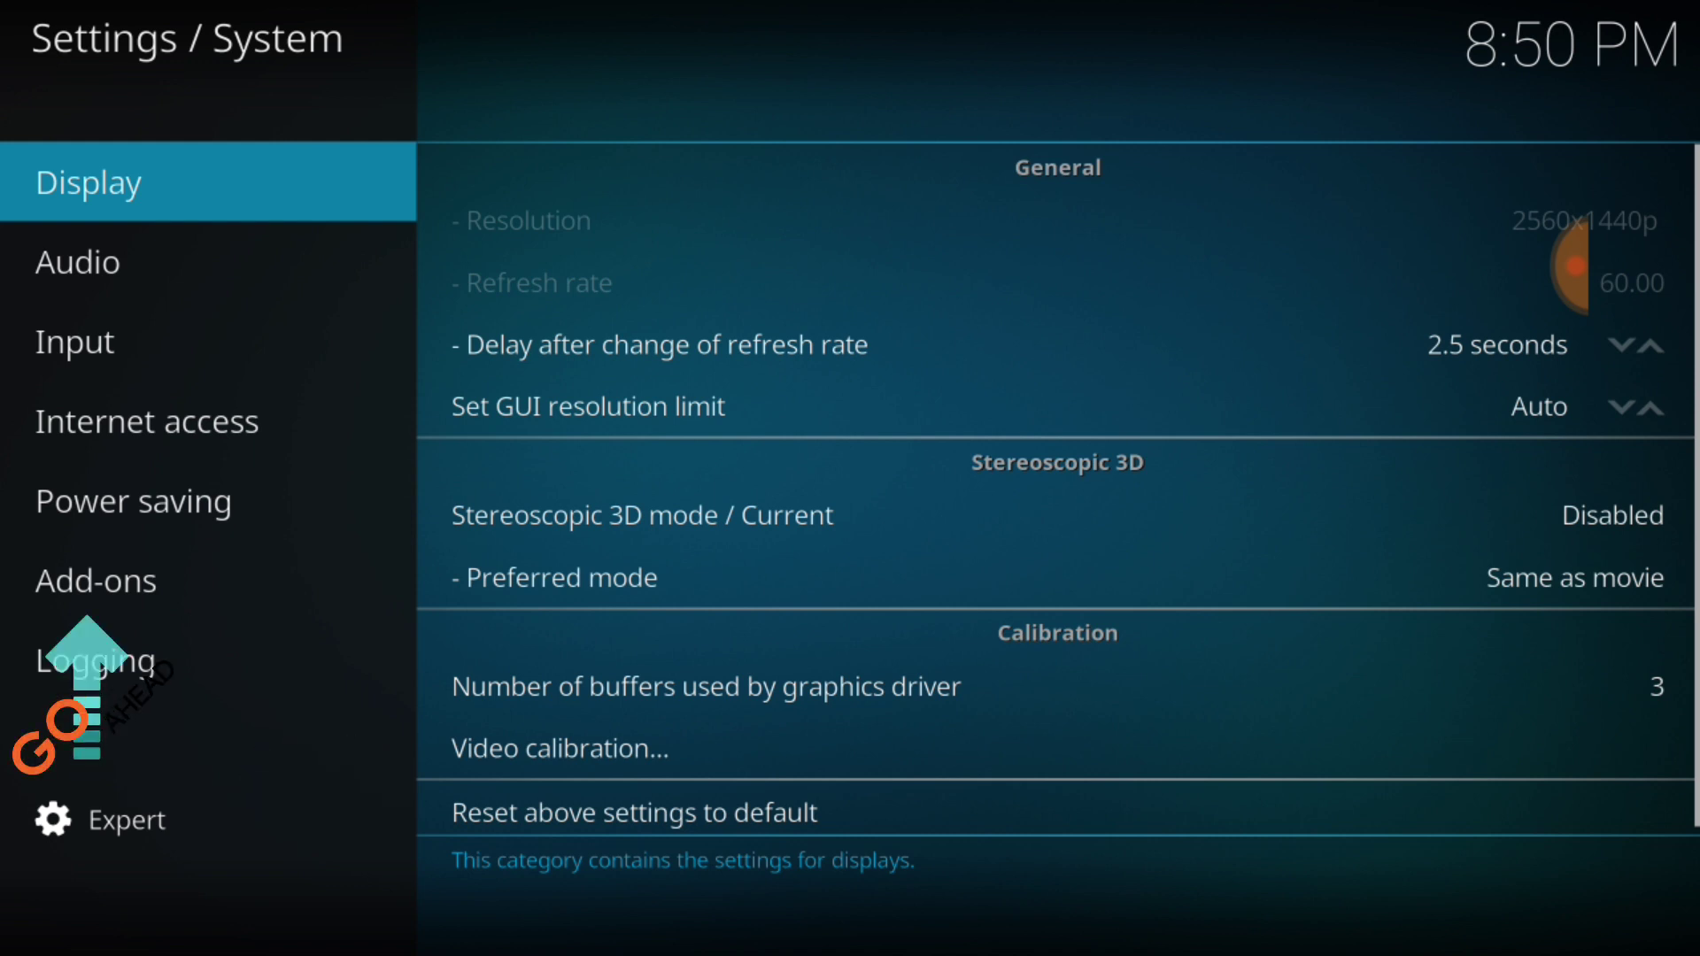
pyautogui.click(95, 581)
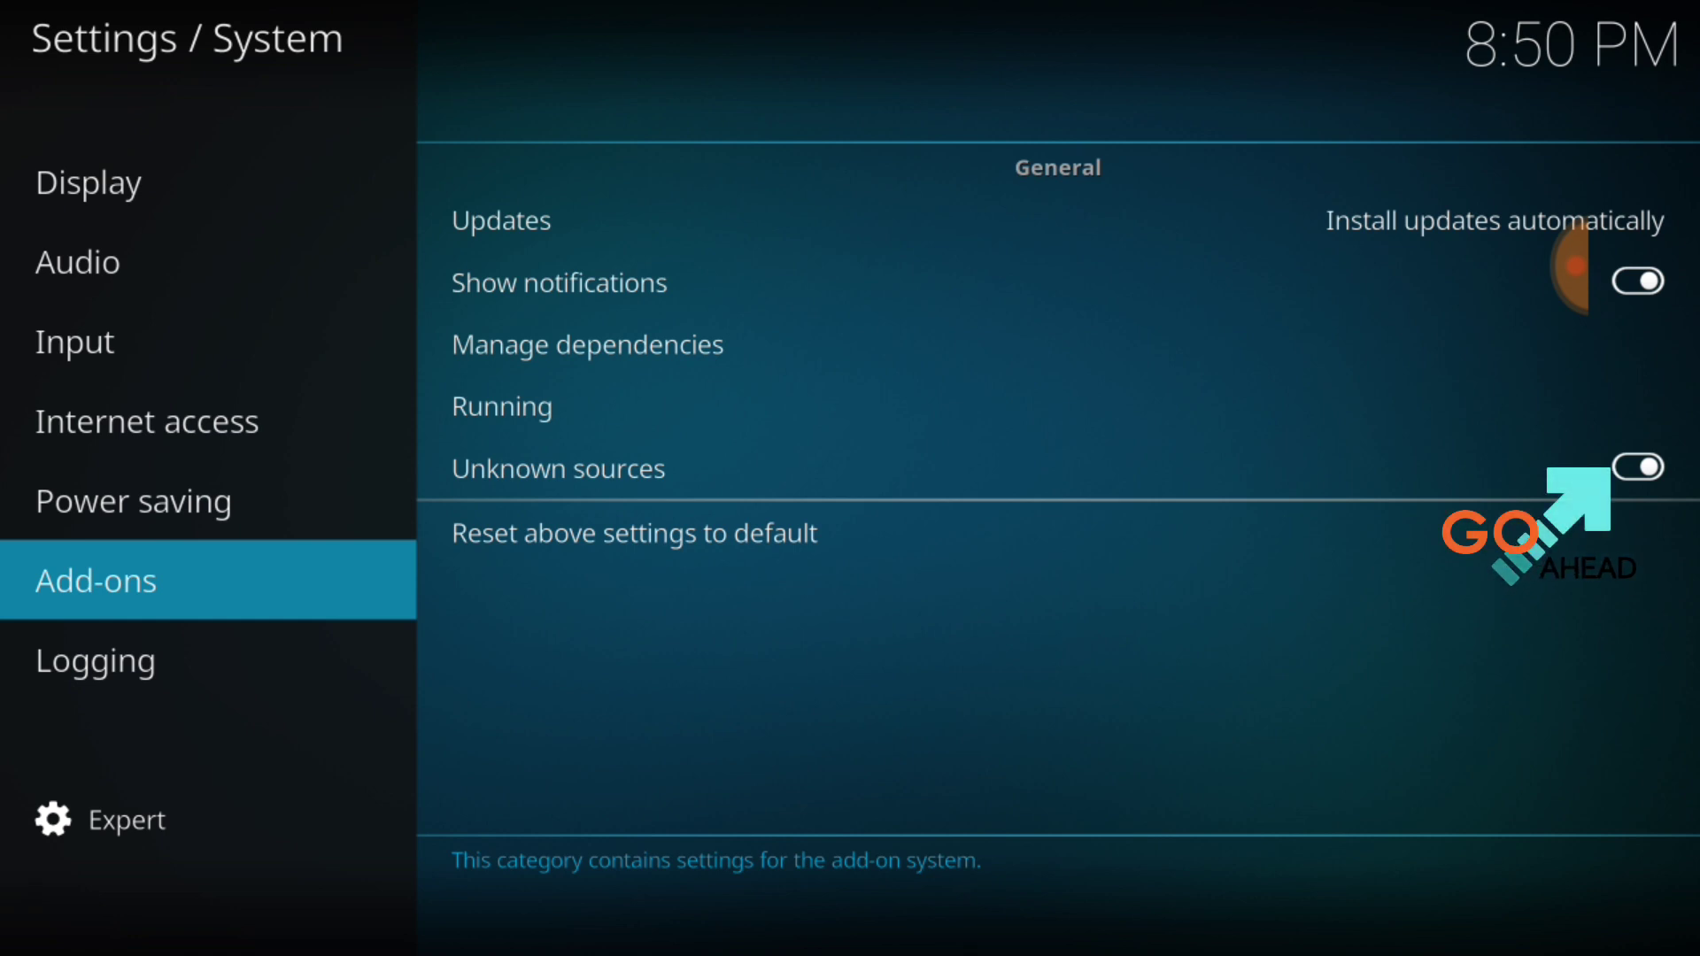
pyautogui.click(1637, 467)
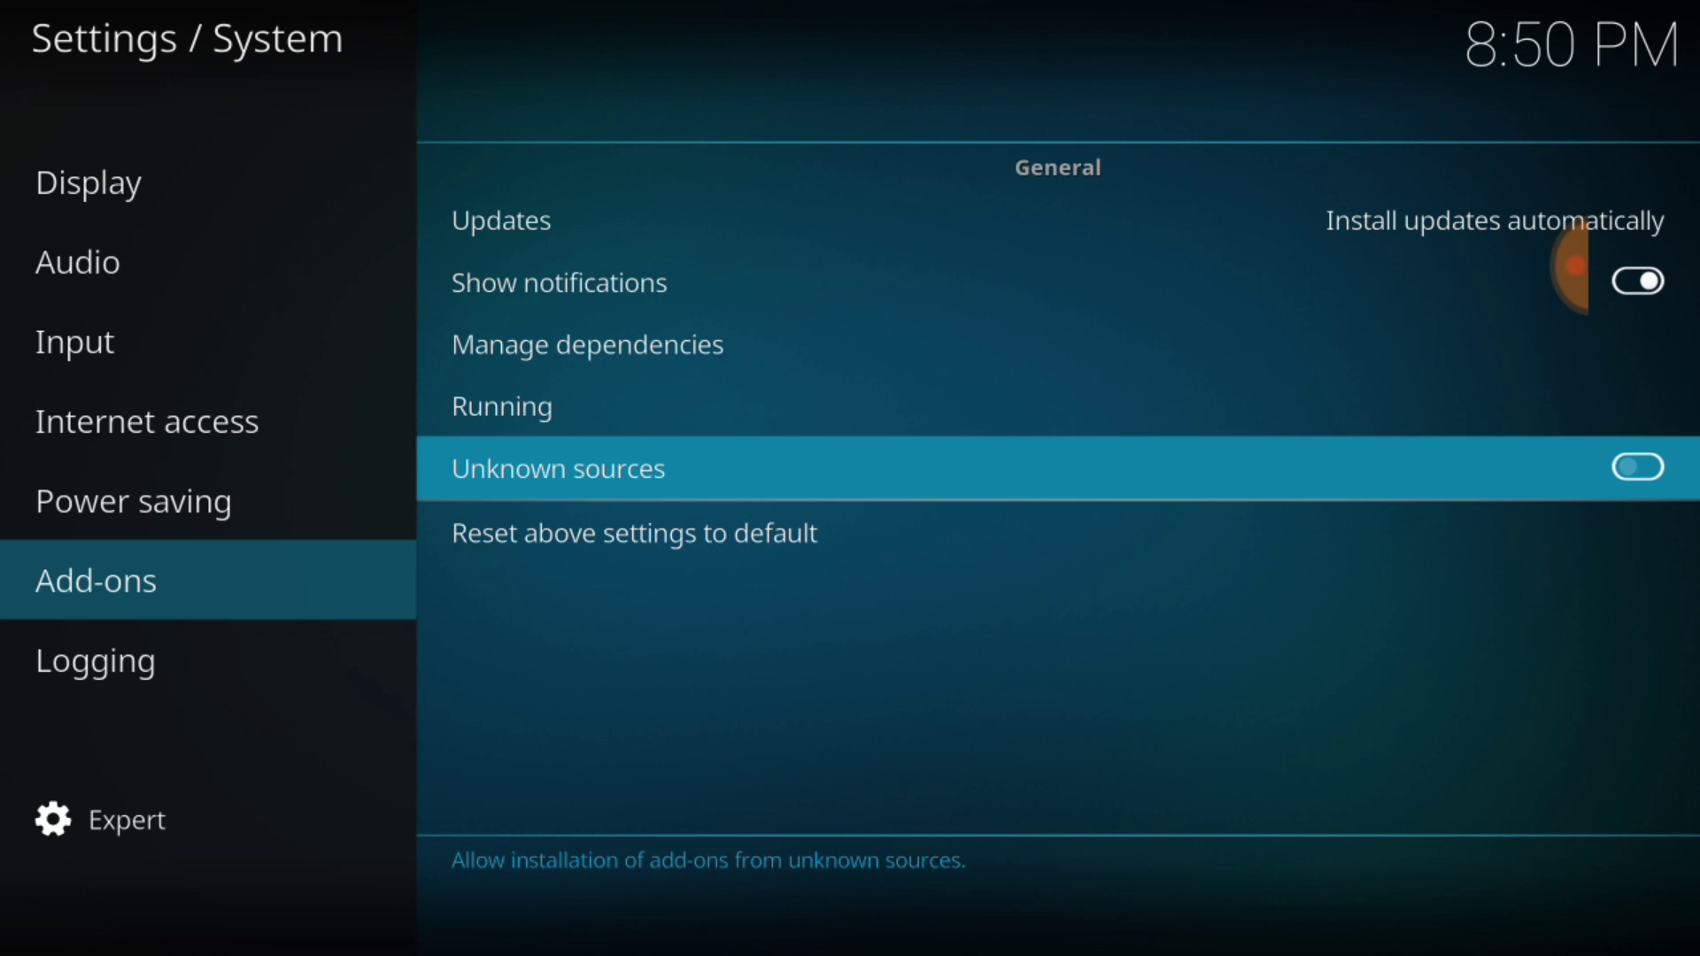
pyautogui.press('Return')
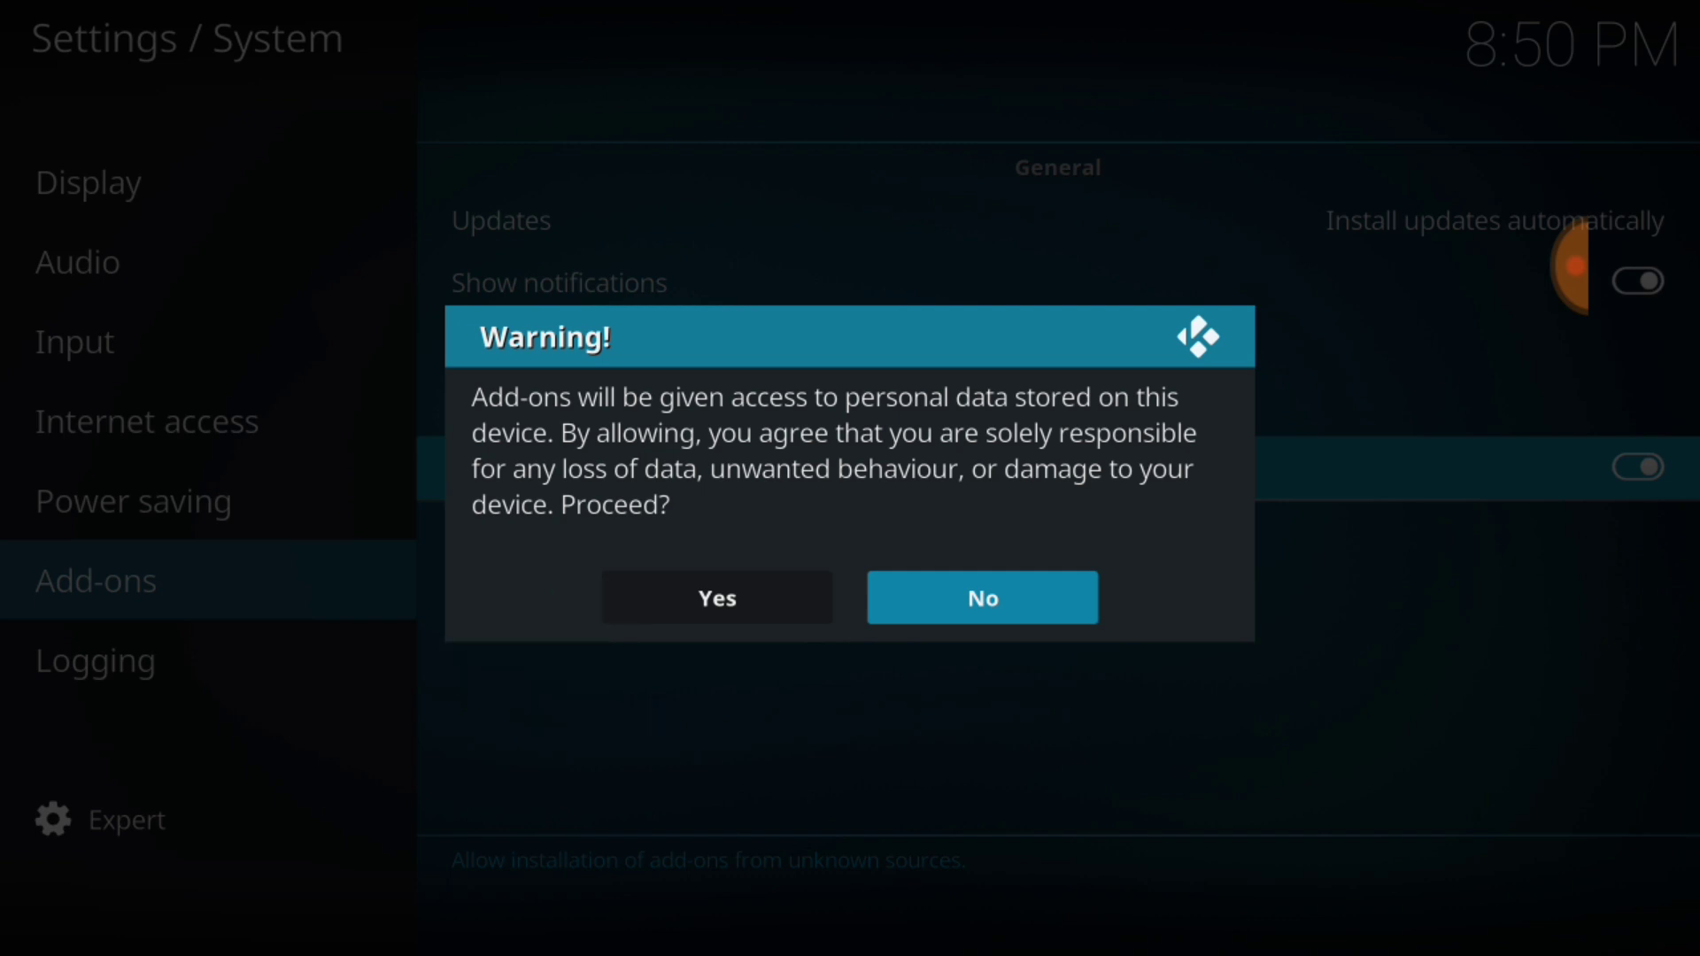
pyautogui.press('Left')
pyautogui.press('Return')
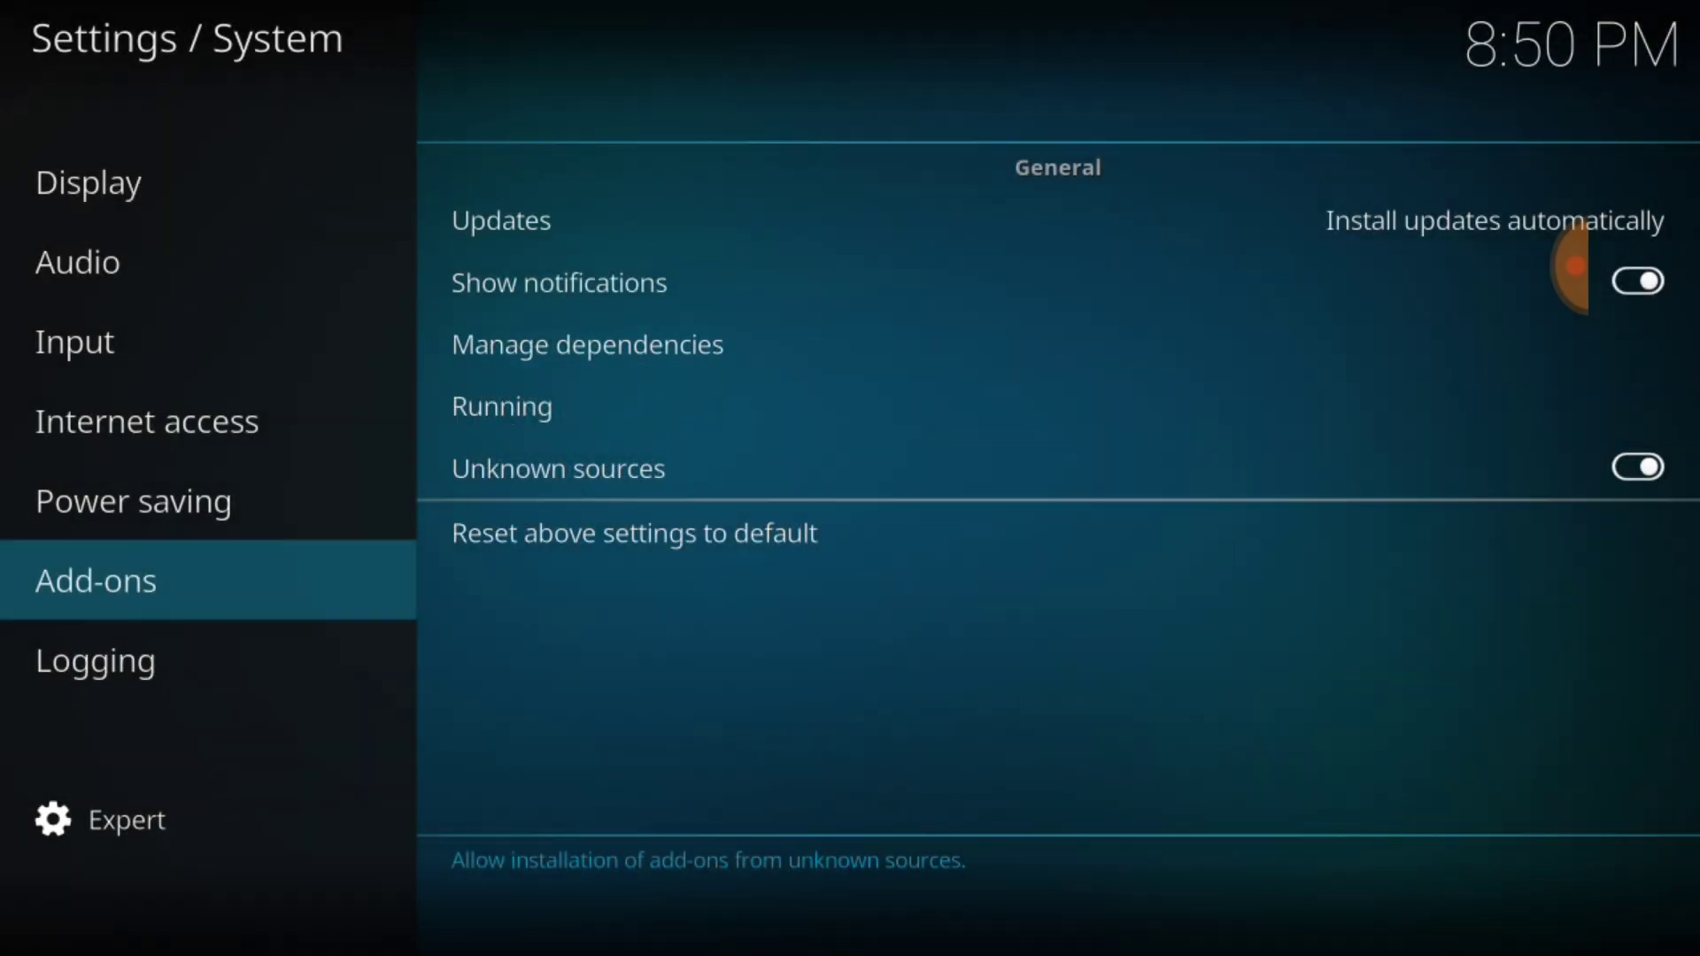
pyautogui.moveTo(1693, 637); pyautogui.dragTo(1532, 637)
pyautogui.click(1644, 748)
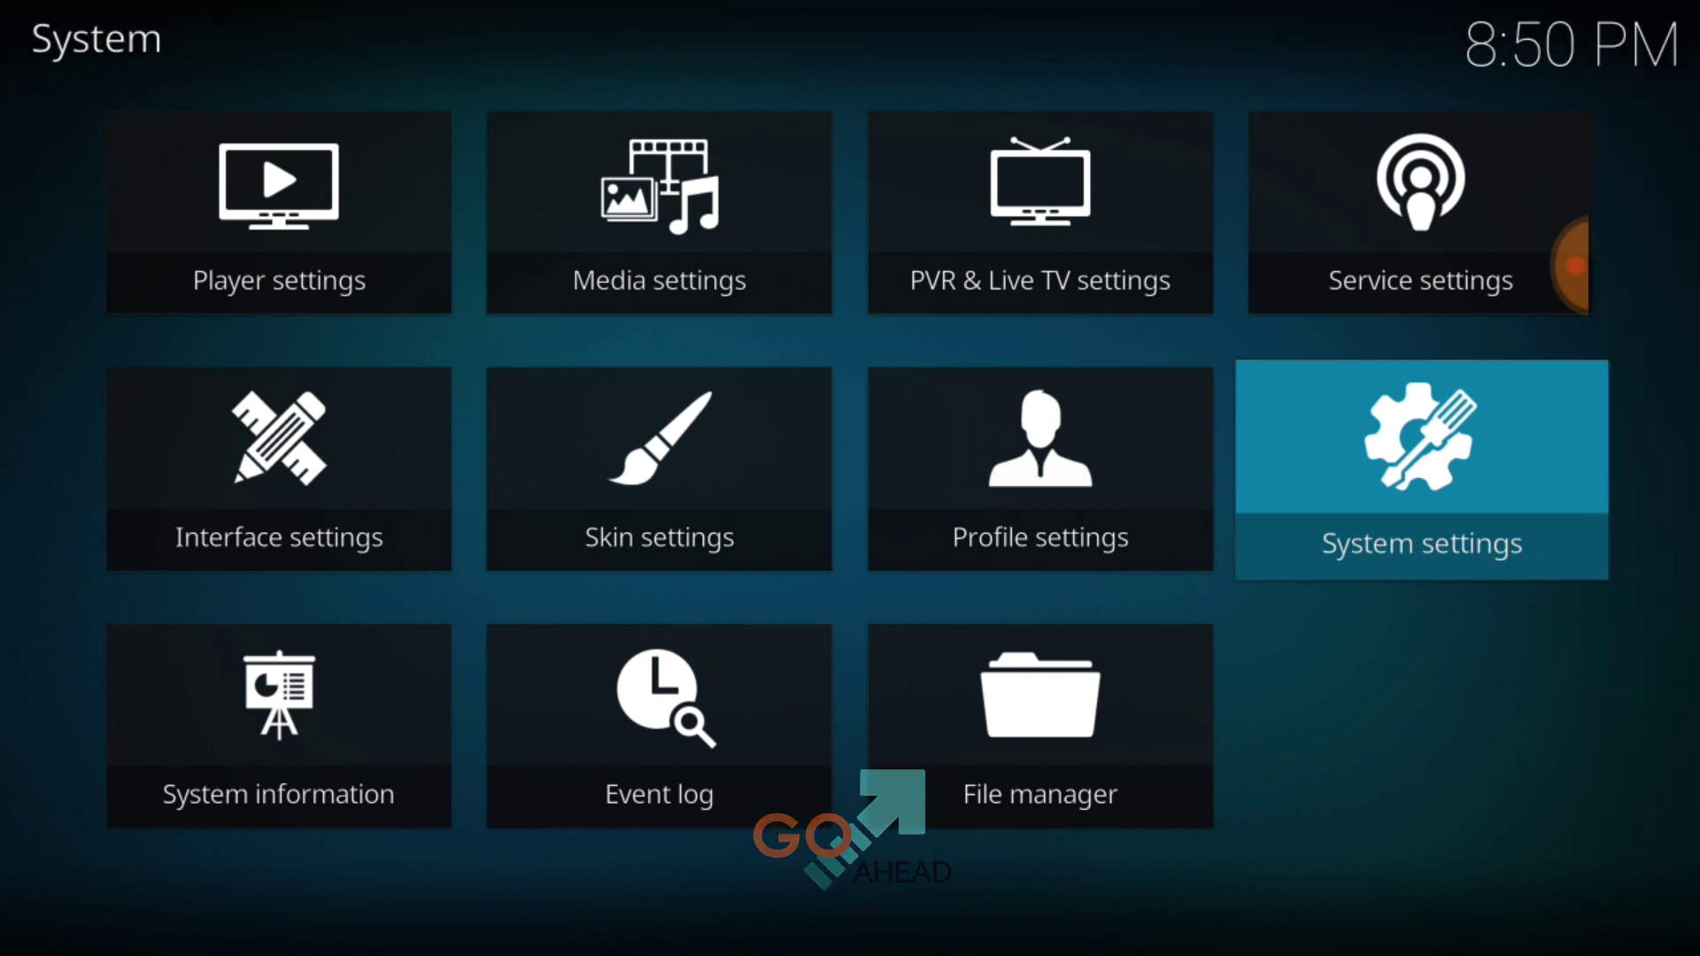
pyautogui.click(1040, 726)
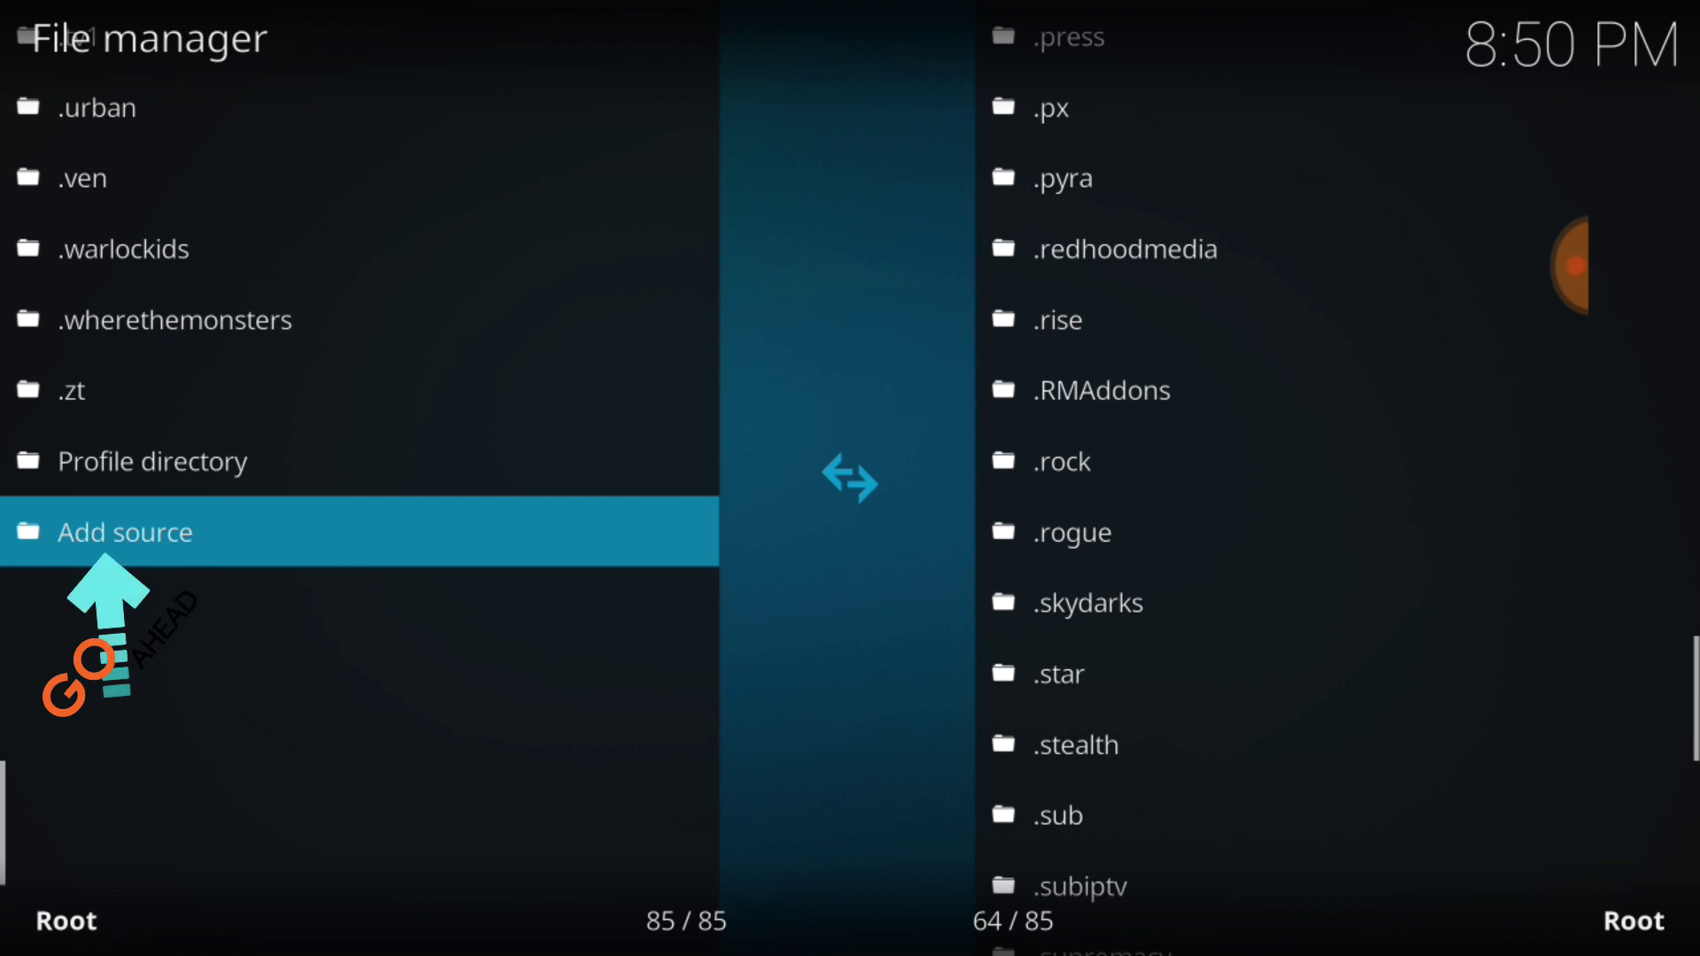
pyautogui.click(116, 520)
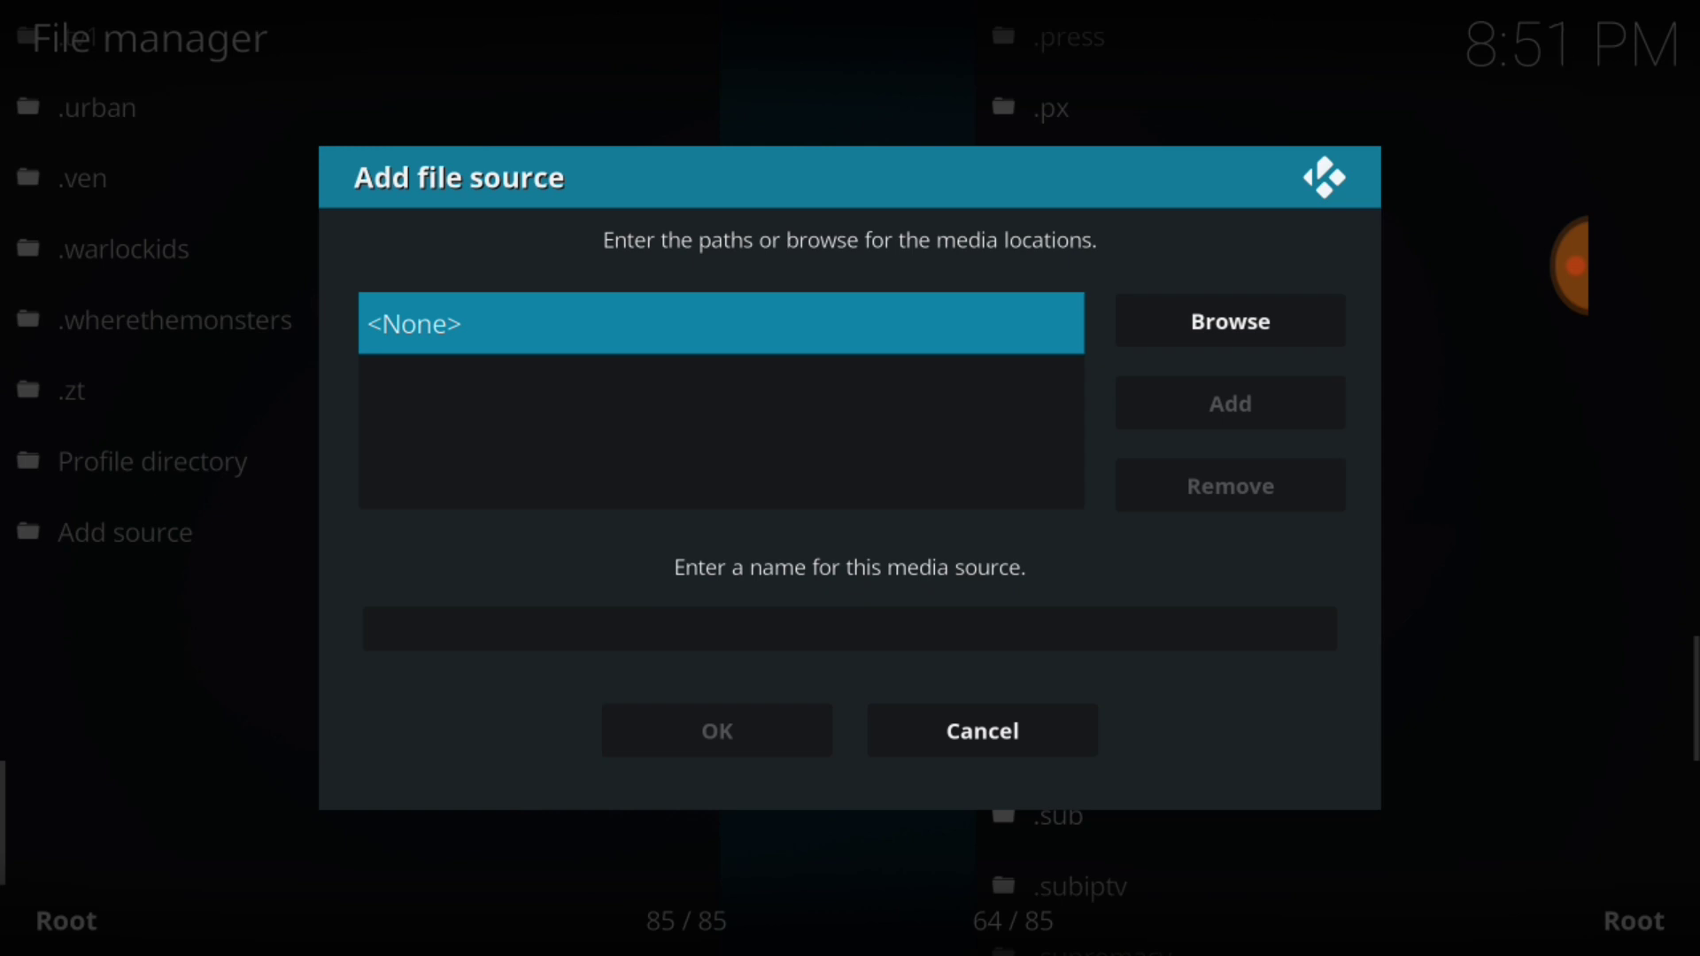
pyautogui.click(885, 317)
pyautogui.write('http://cypher-media.com/repo/')
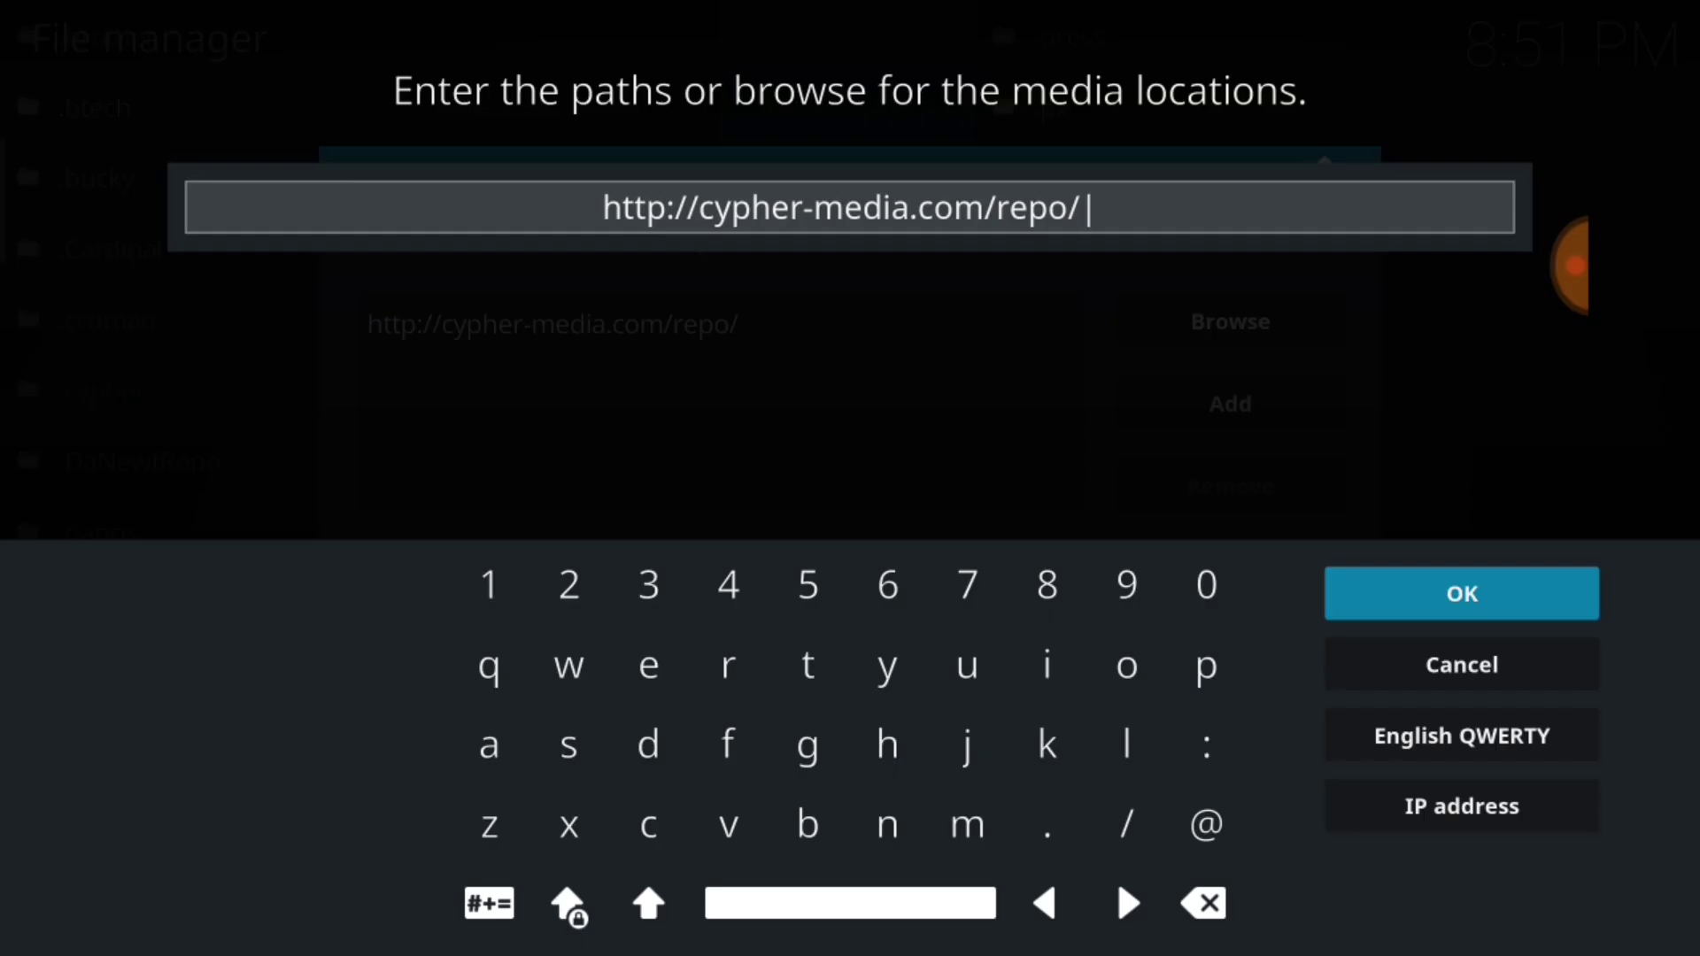
pyautogui.click(1475, 600)
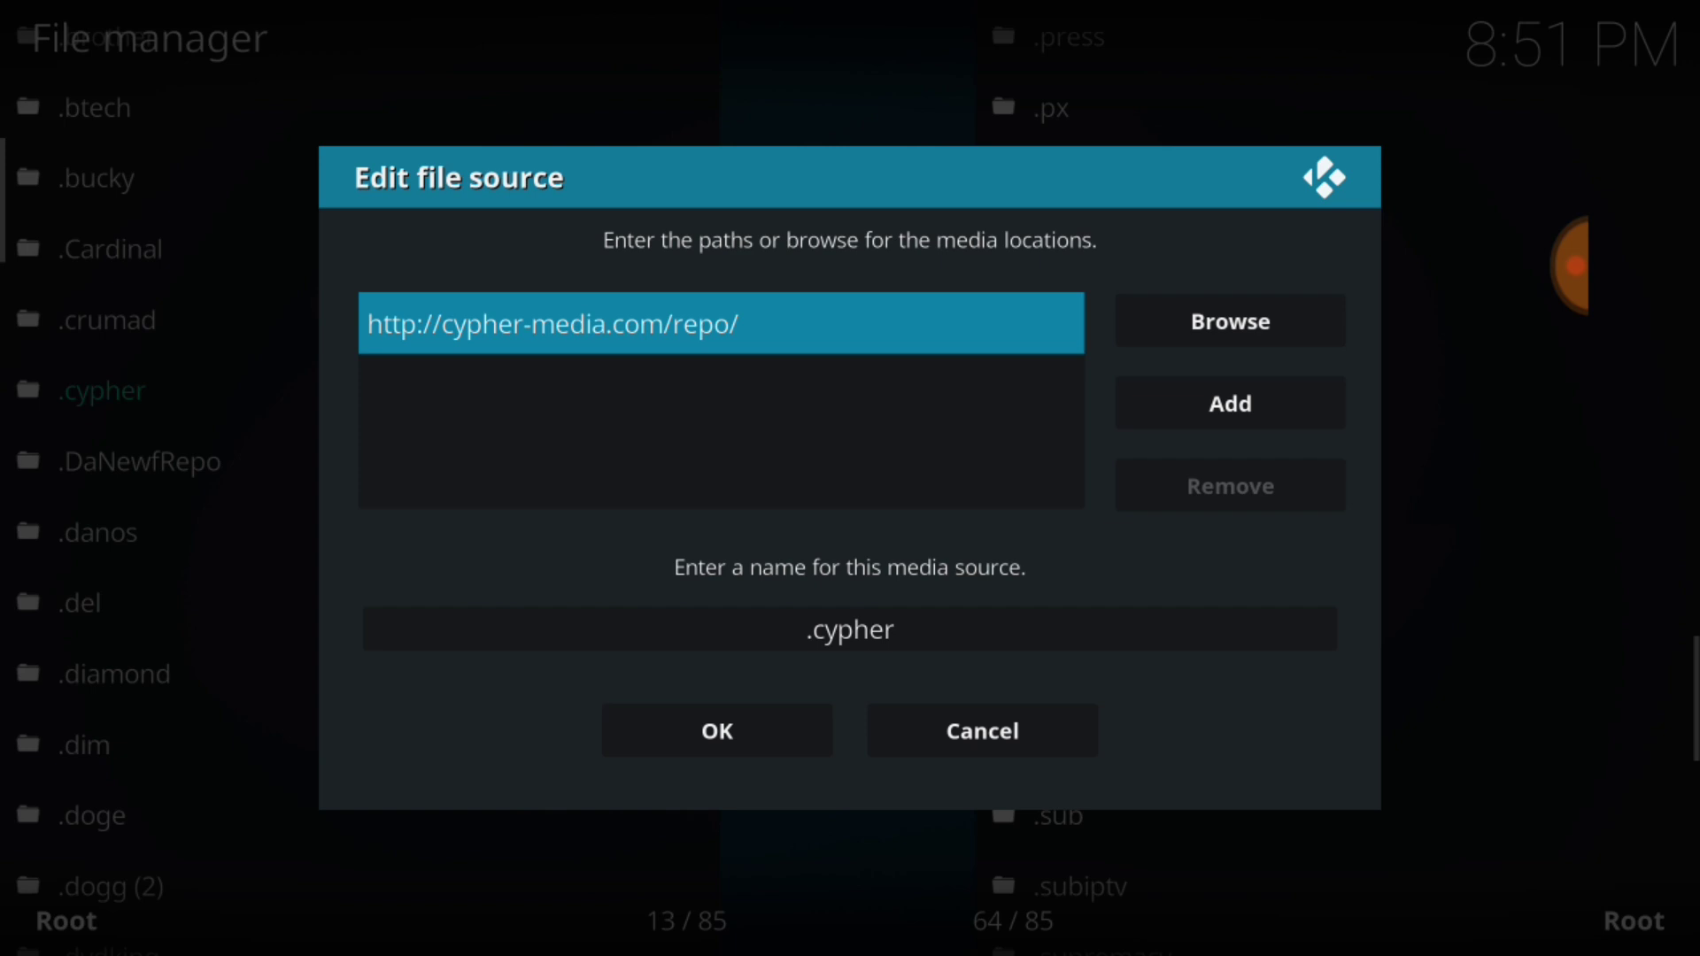
# Name the new source .cypher and save it in the Edit file source dialog
pyautogui.click(849, 629)
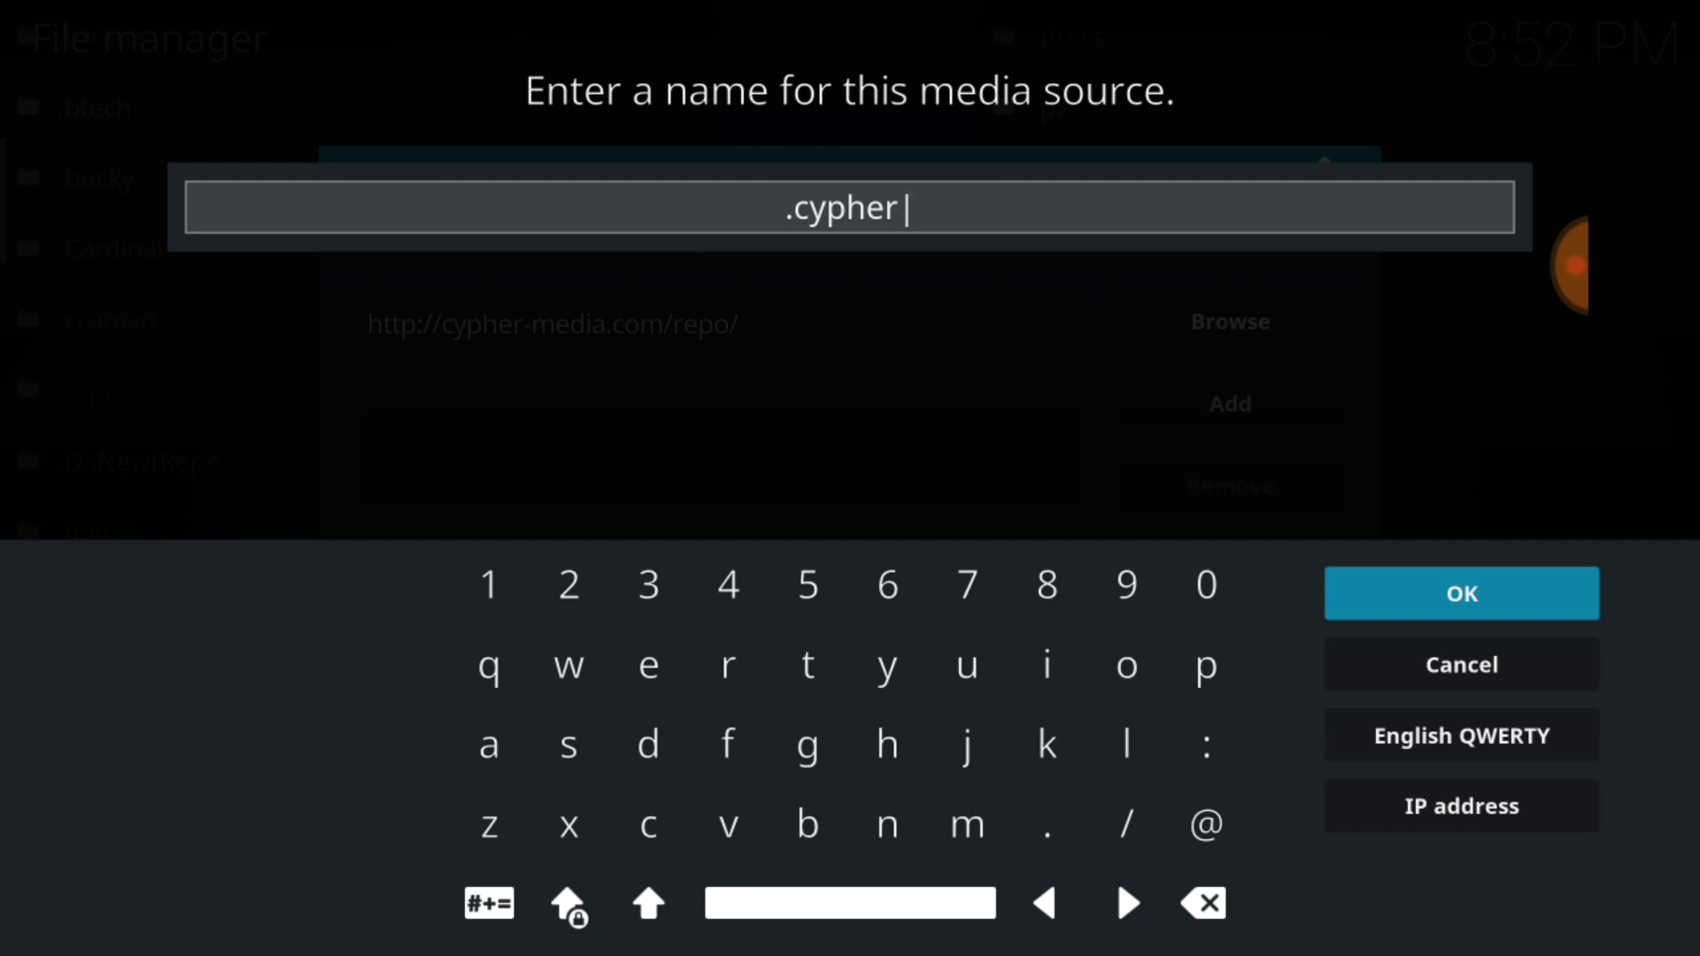
pyautogui.click(1482, 594)
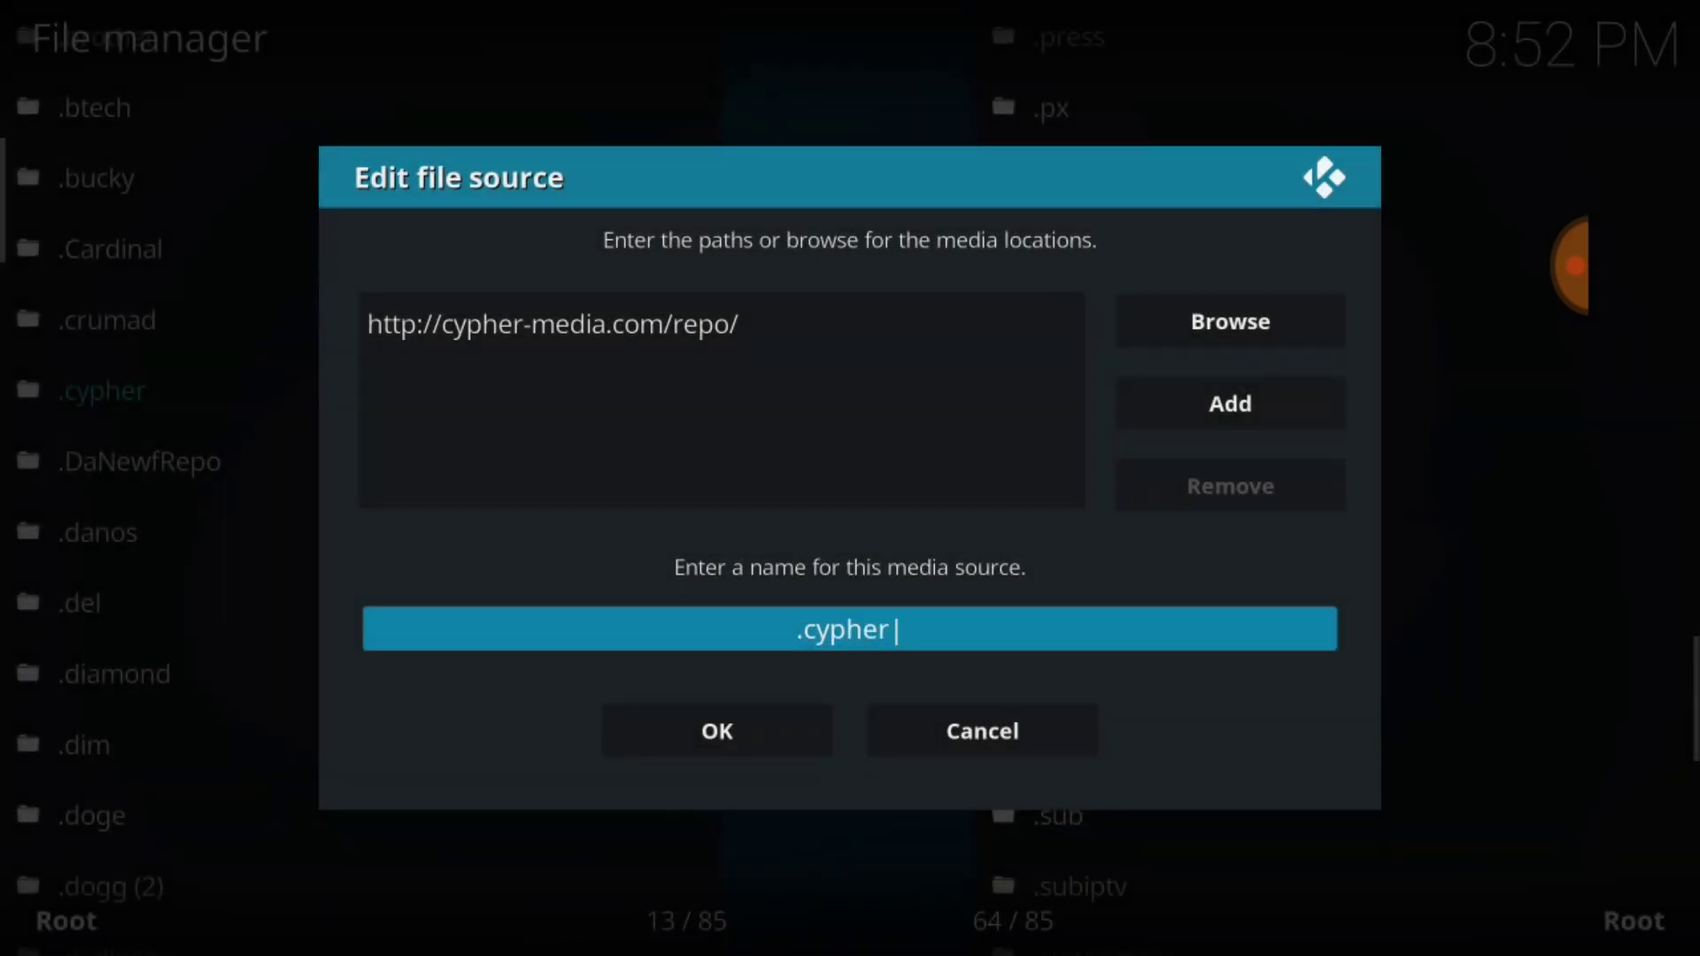
pyautogui.click(666, 721)
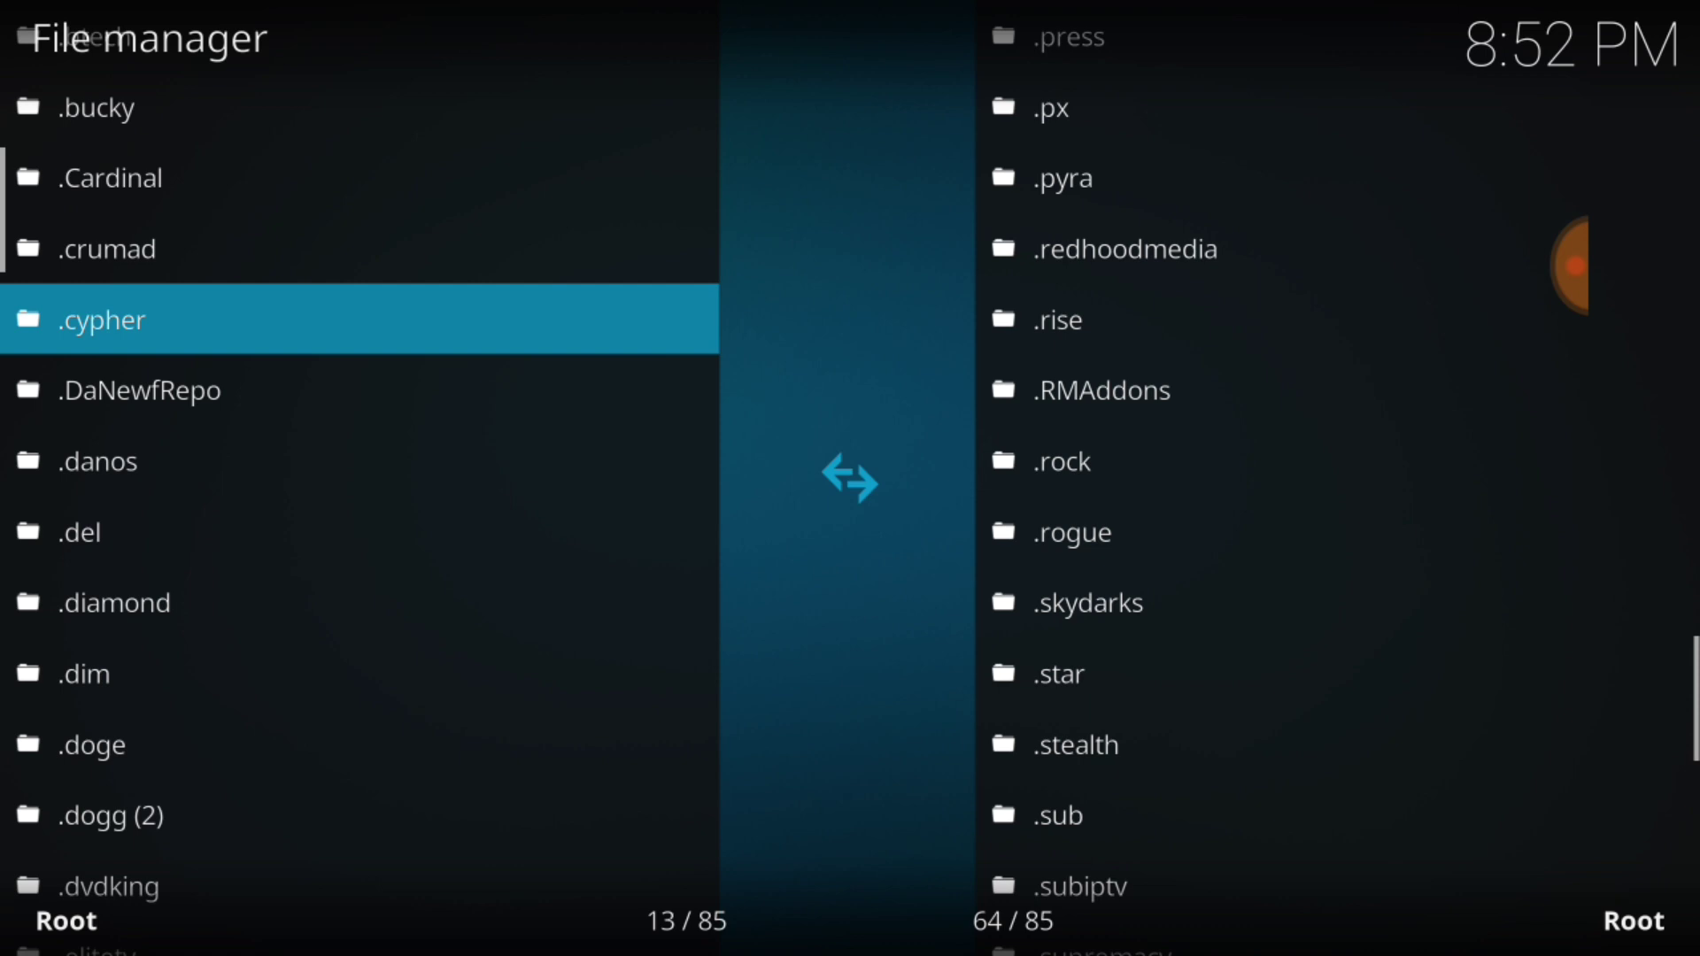
# Install repository.Cypherslocker-1.0.2.zip from the .cypher source using Add-ons > Install from zip file
pyautogui.scroll(5, 1540, 598)
pyautogui.press('Escape')
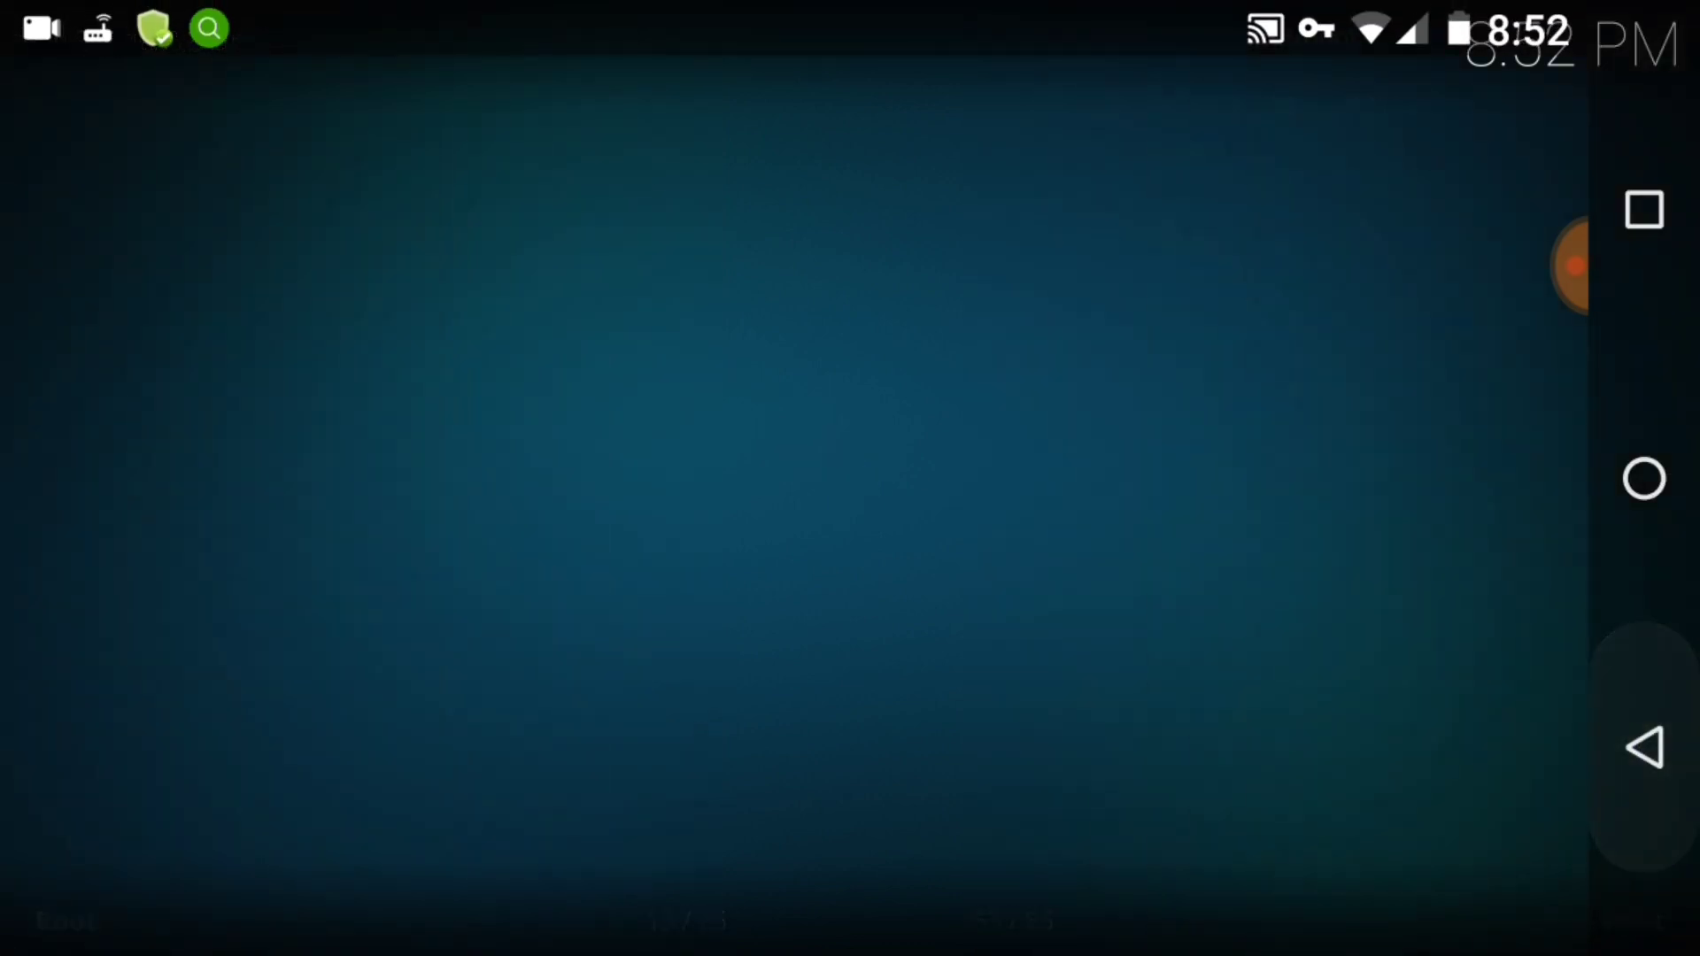
pyautogui.click(1644, 748)
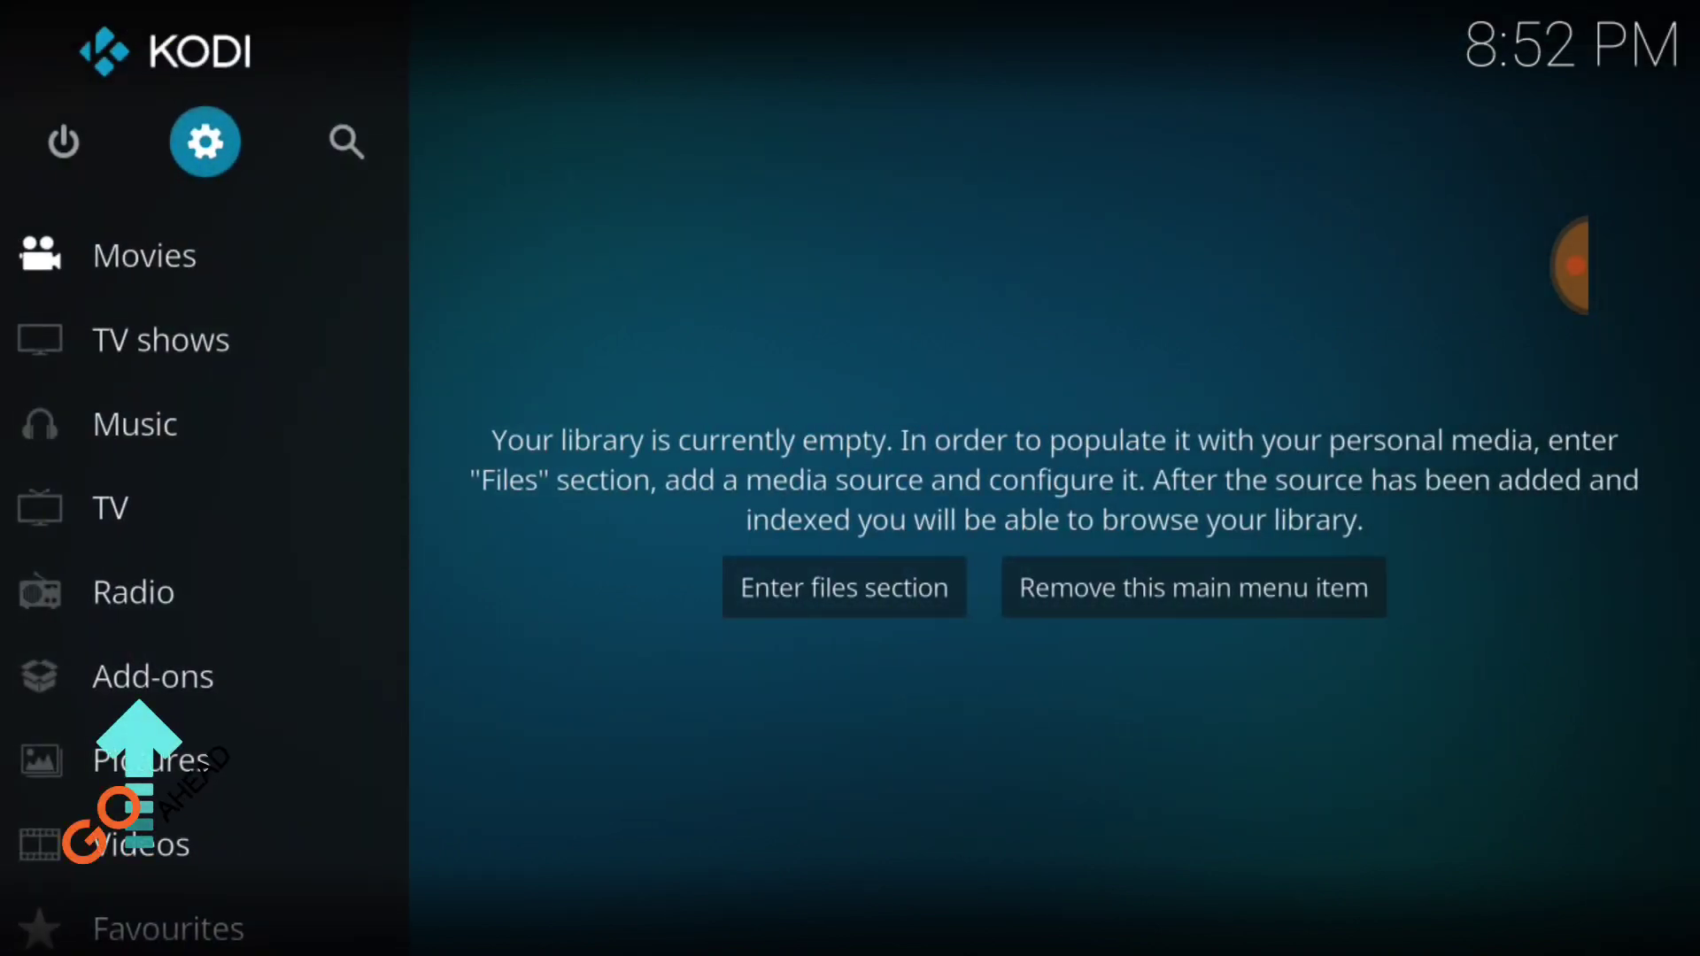
pyautogui.click(144, 686)
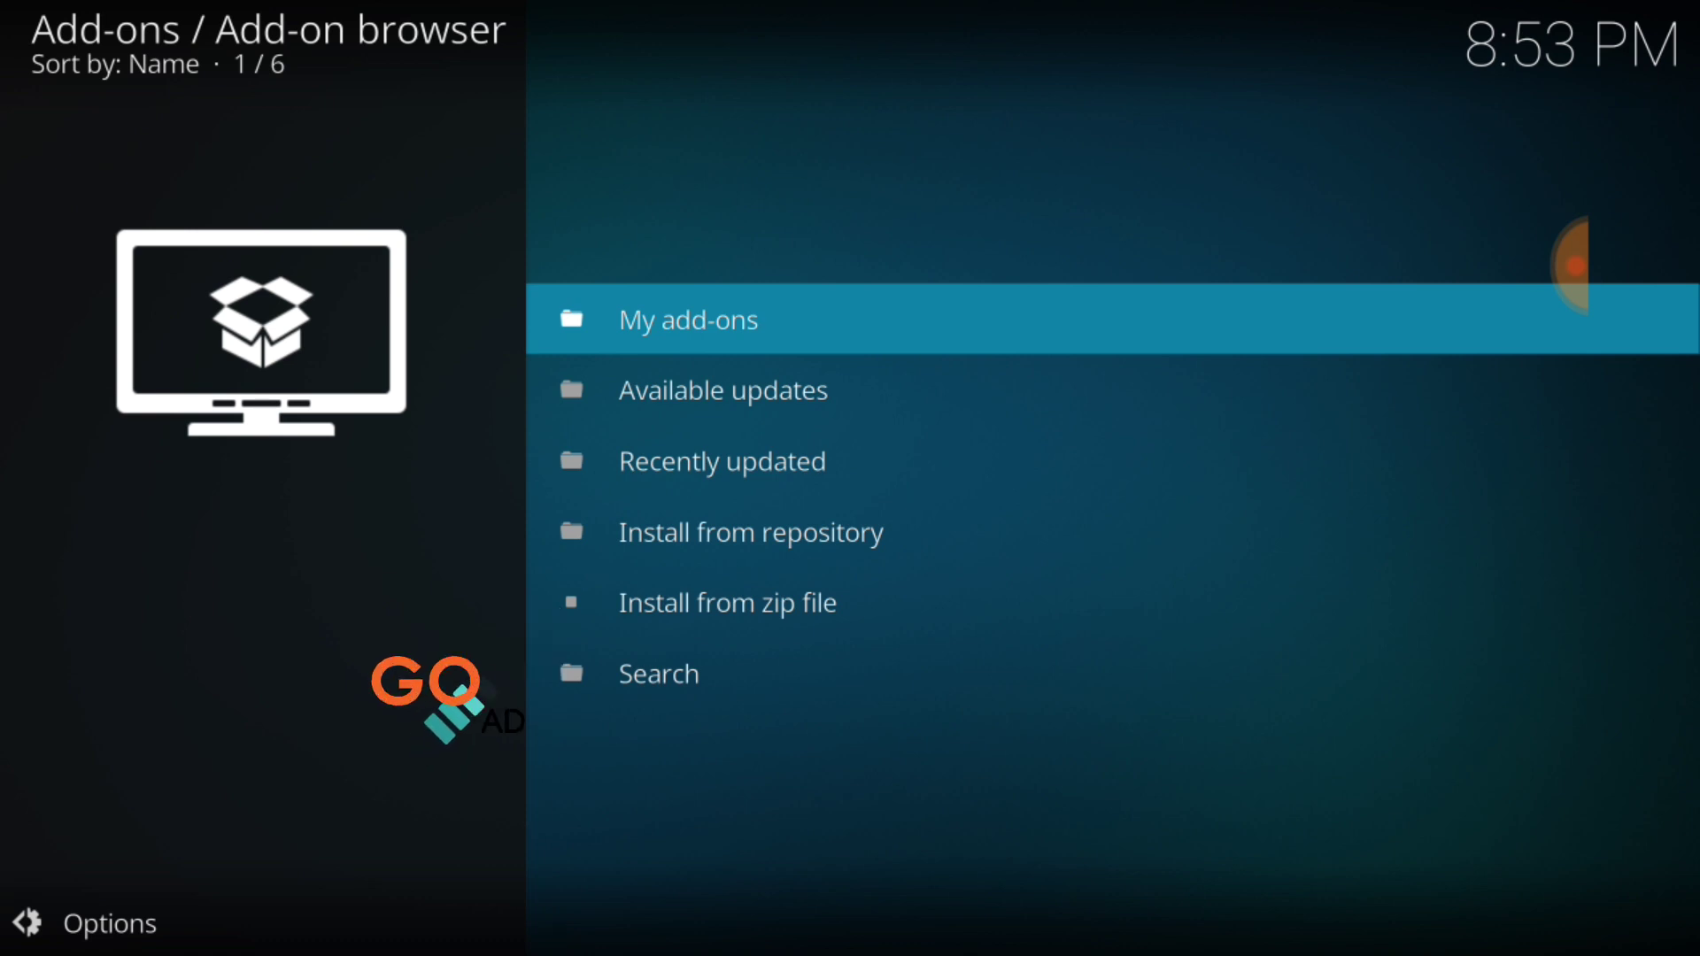
pyautogui.click(727, 603)
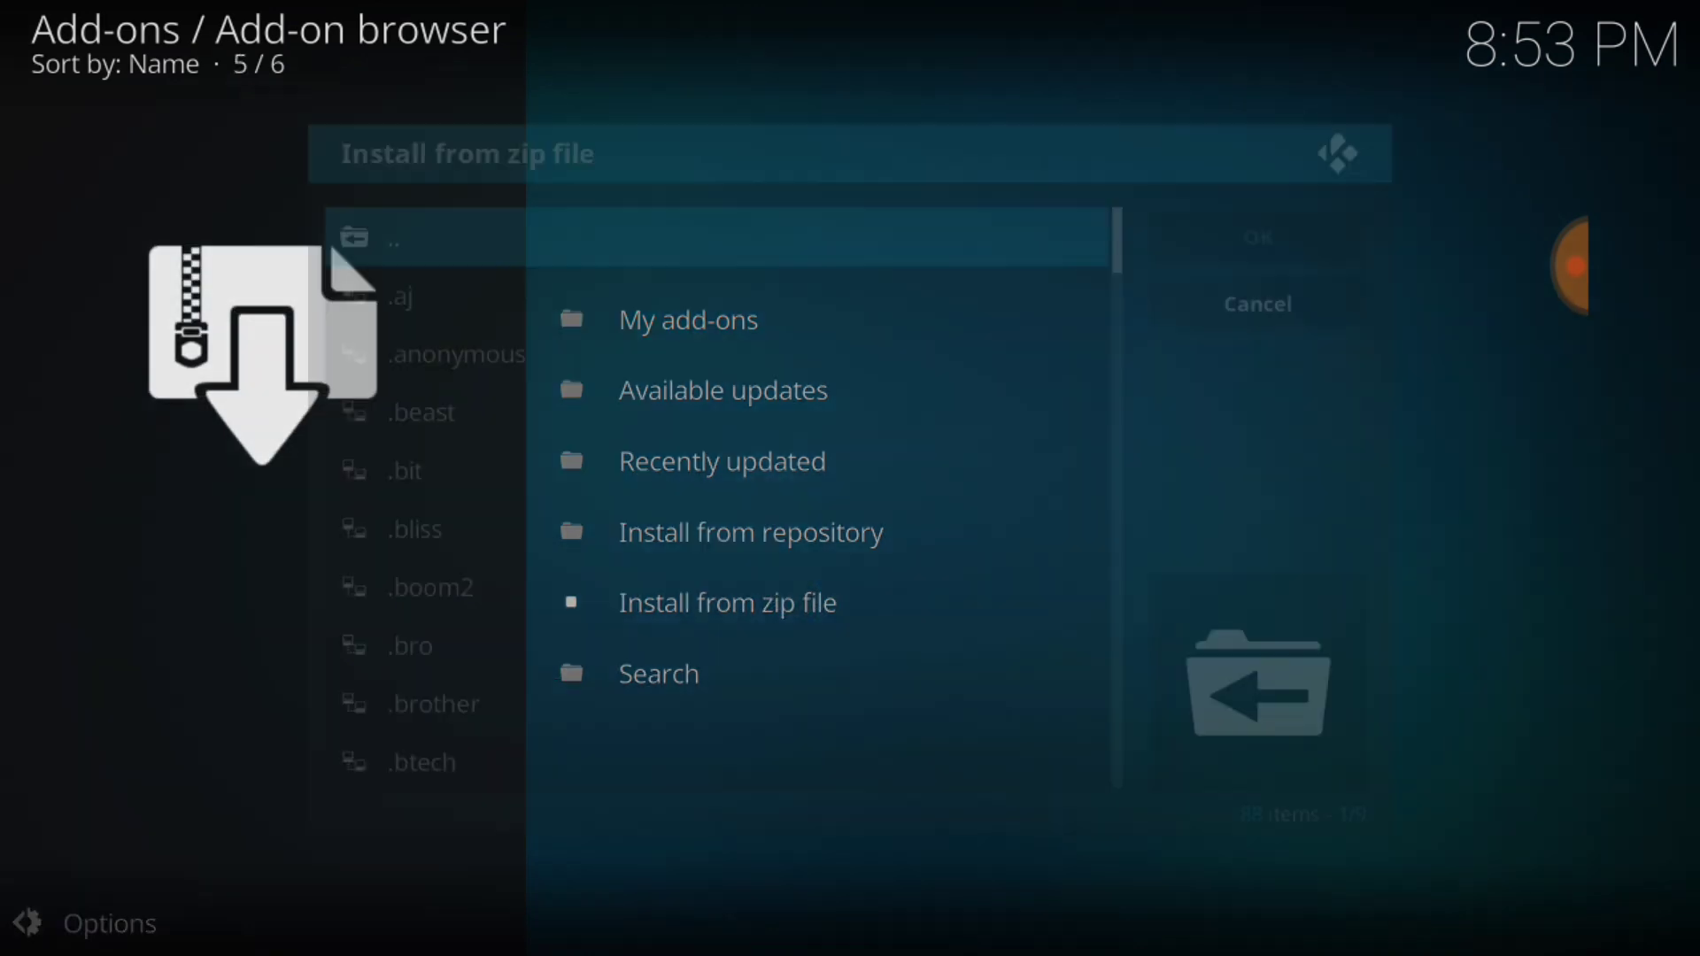
pyautogui.moveTo(372, 726); pyautogui.dragTo(354, 284)
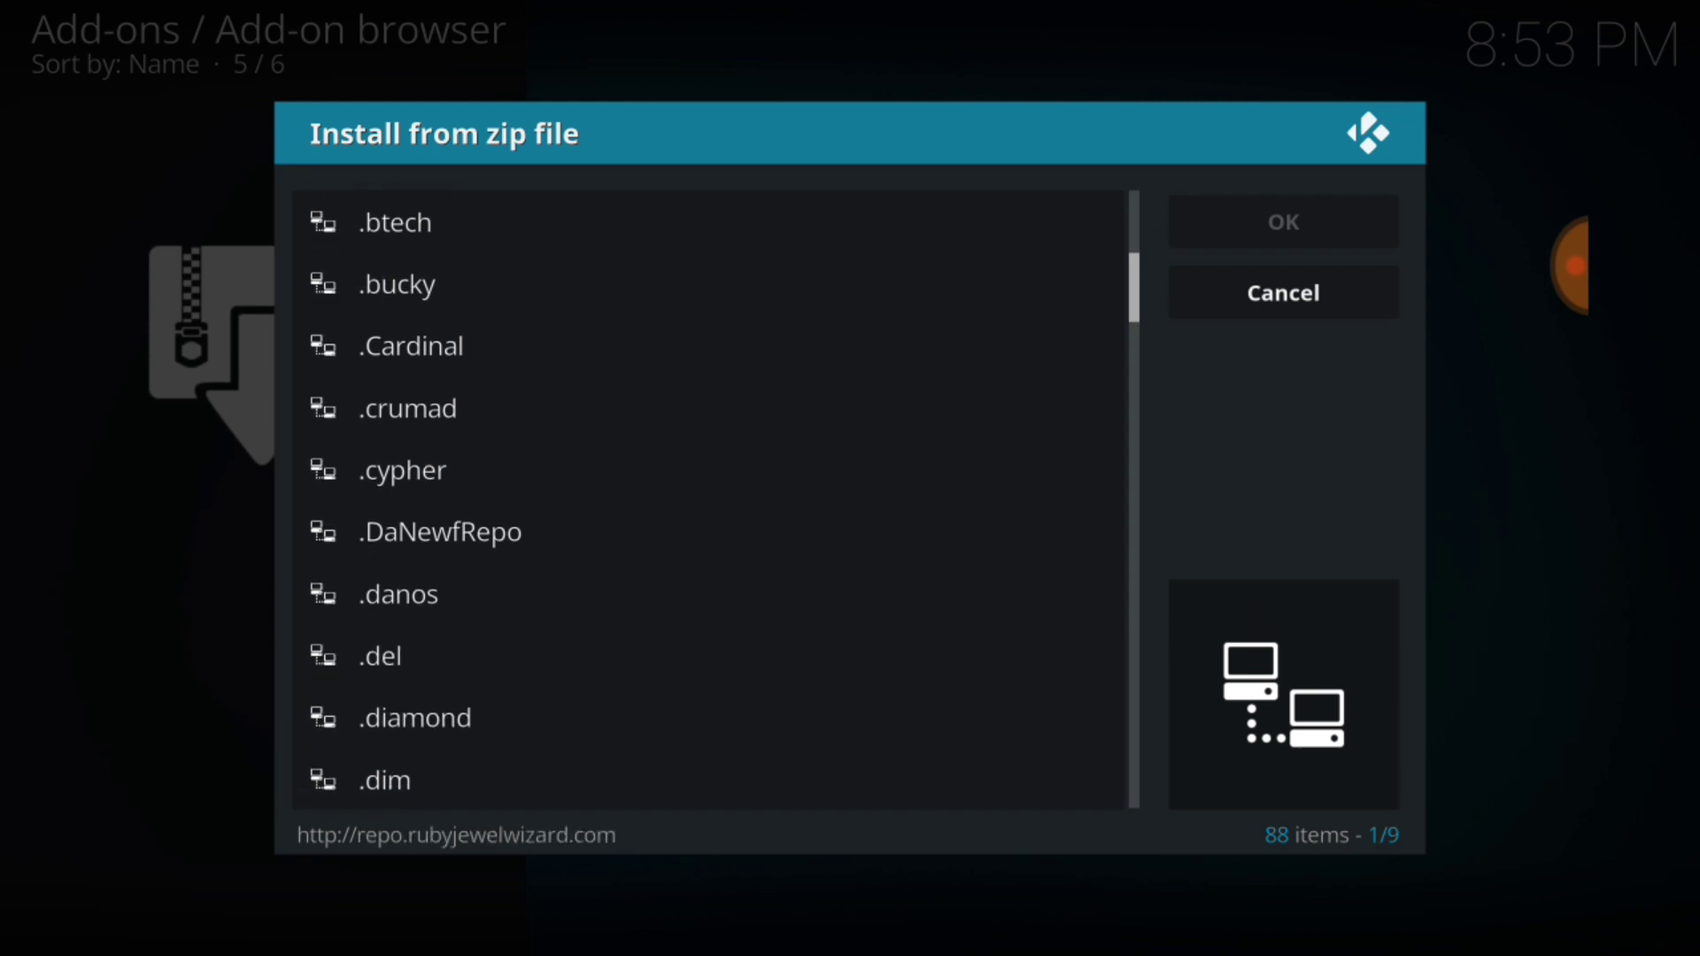
pyautogui.click(403, 470)
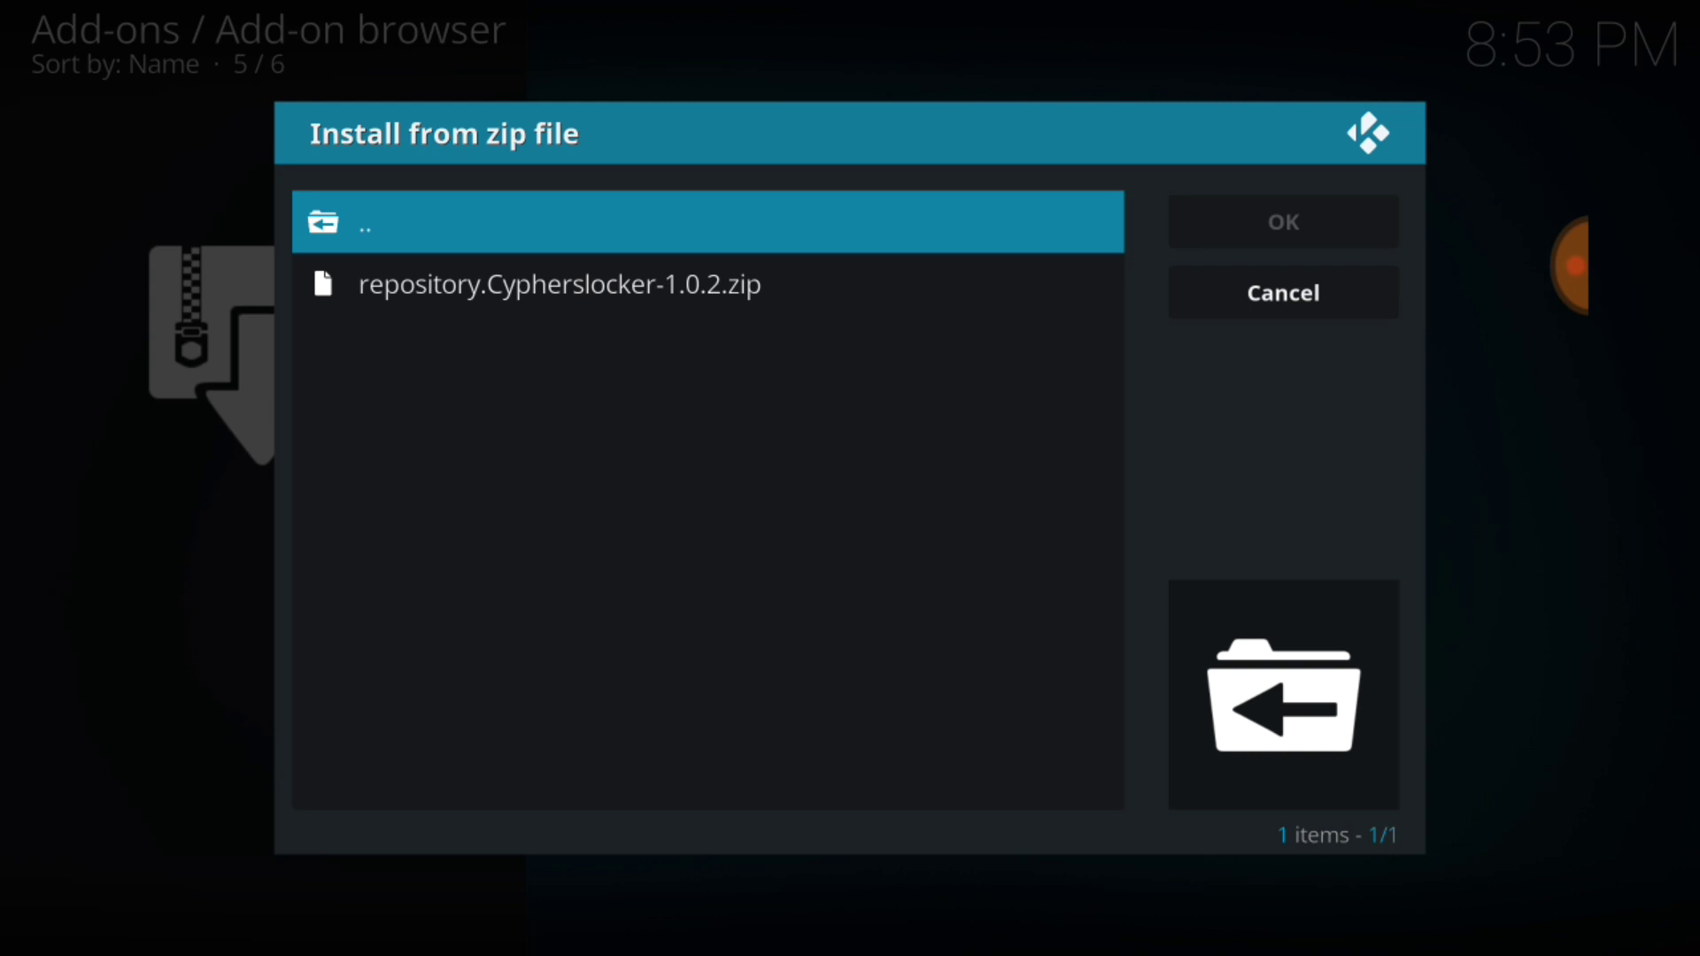
pyautogui.press('Escape')
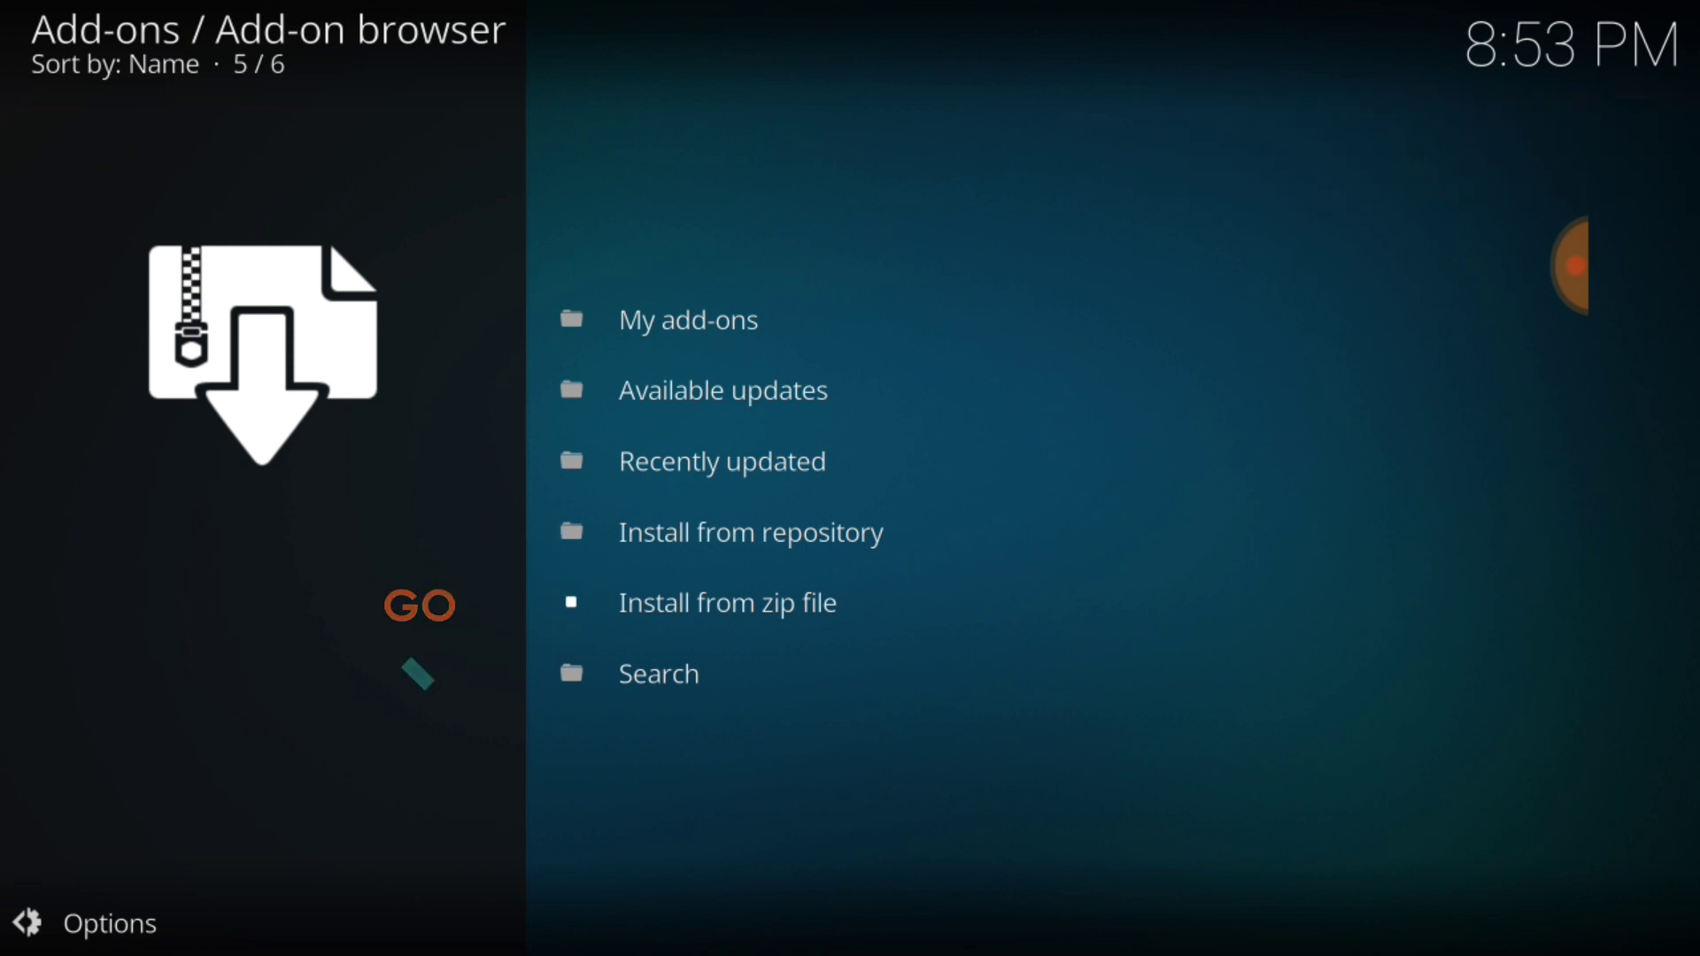
pyautogui.press('Up')
pyautogui.press('Return')
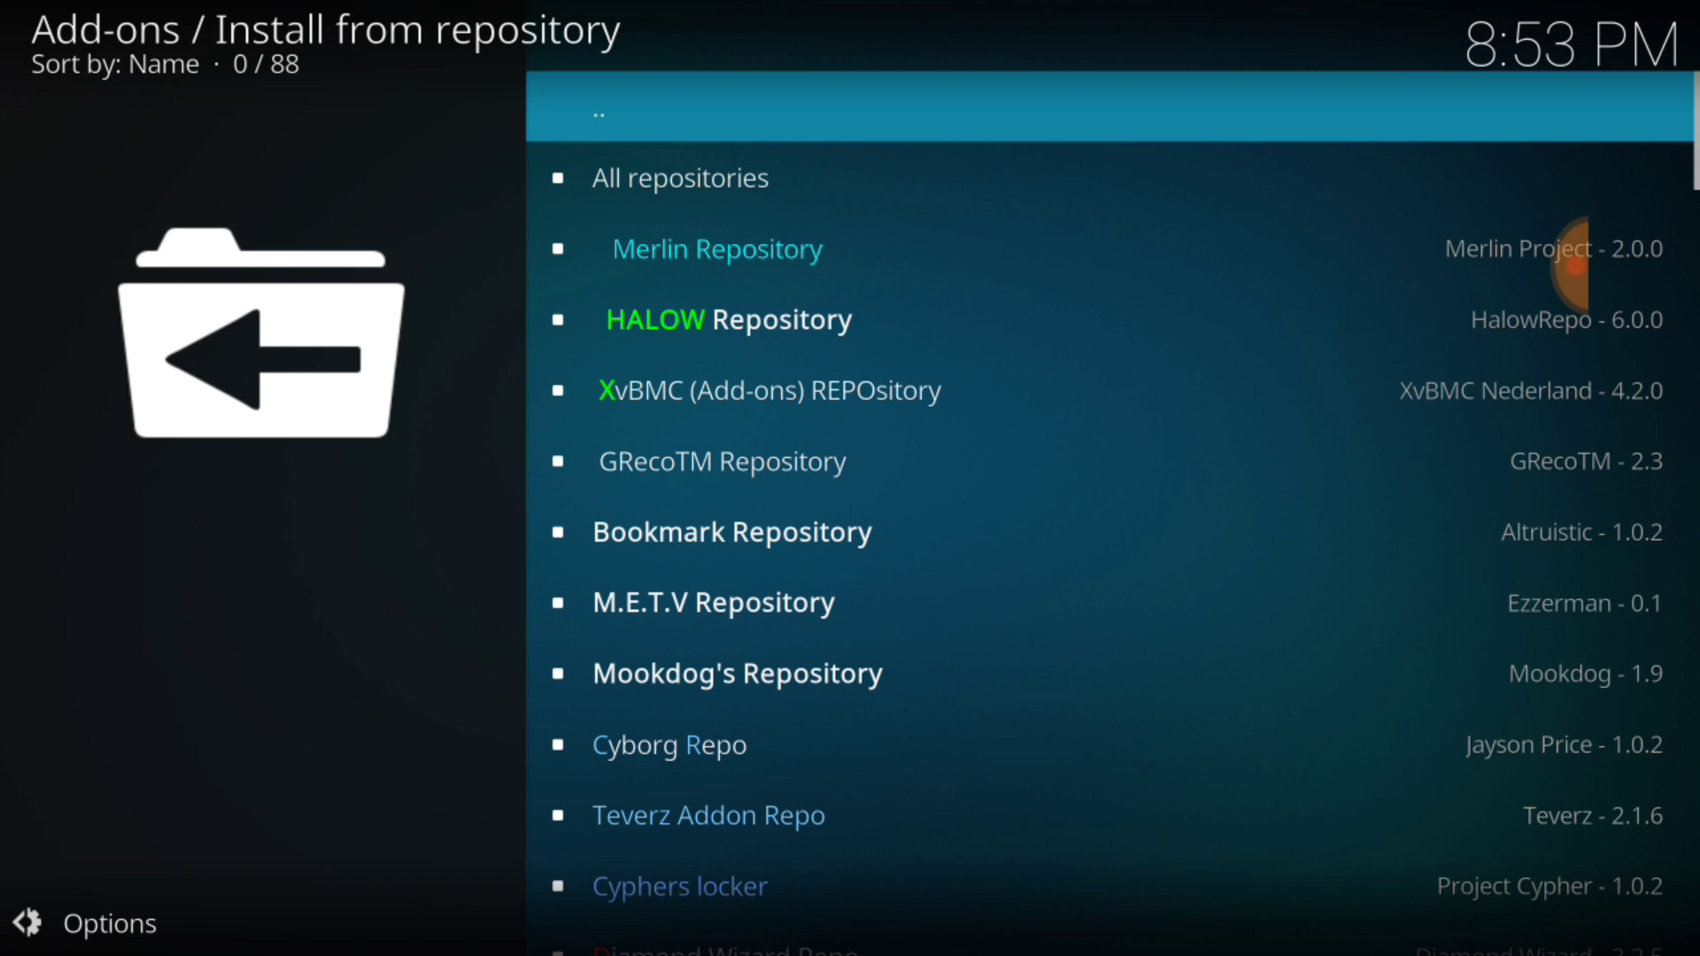
pyautogui.click(1081, 887)
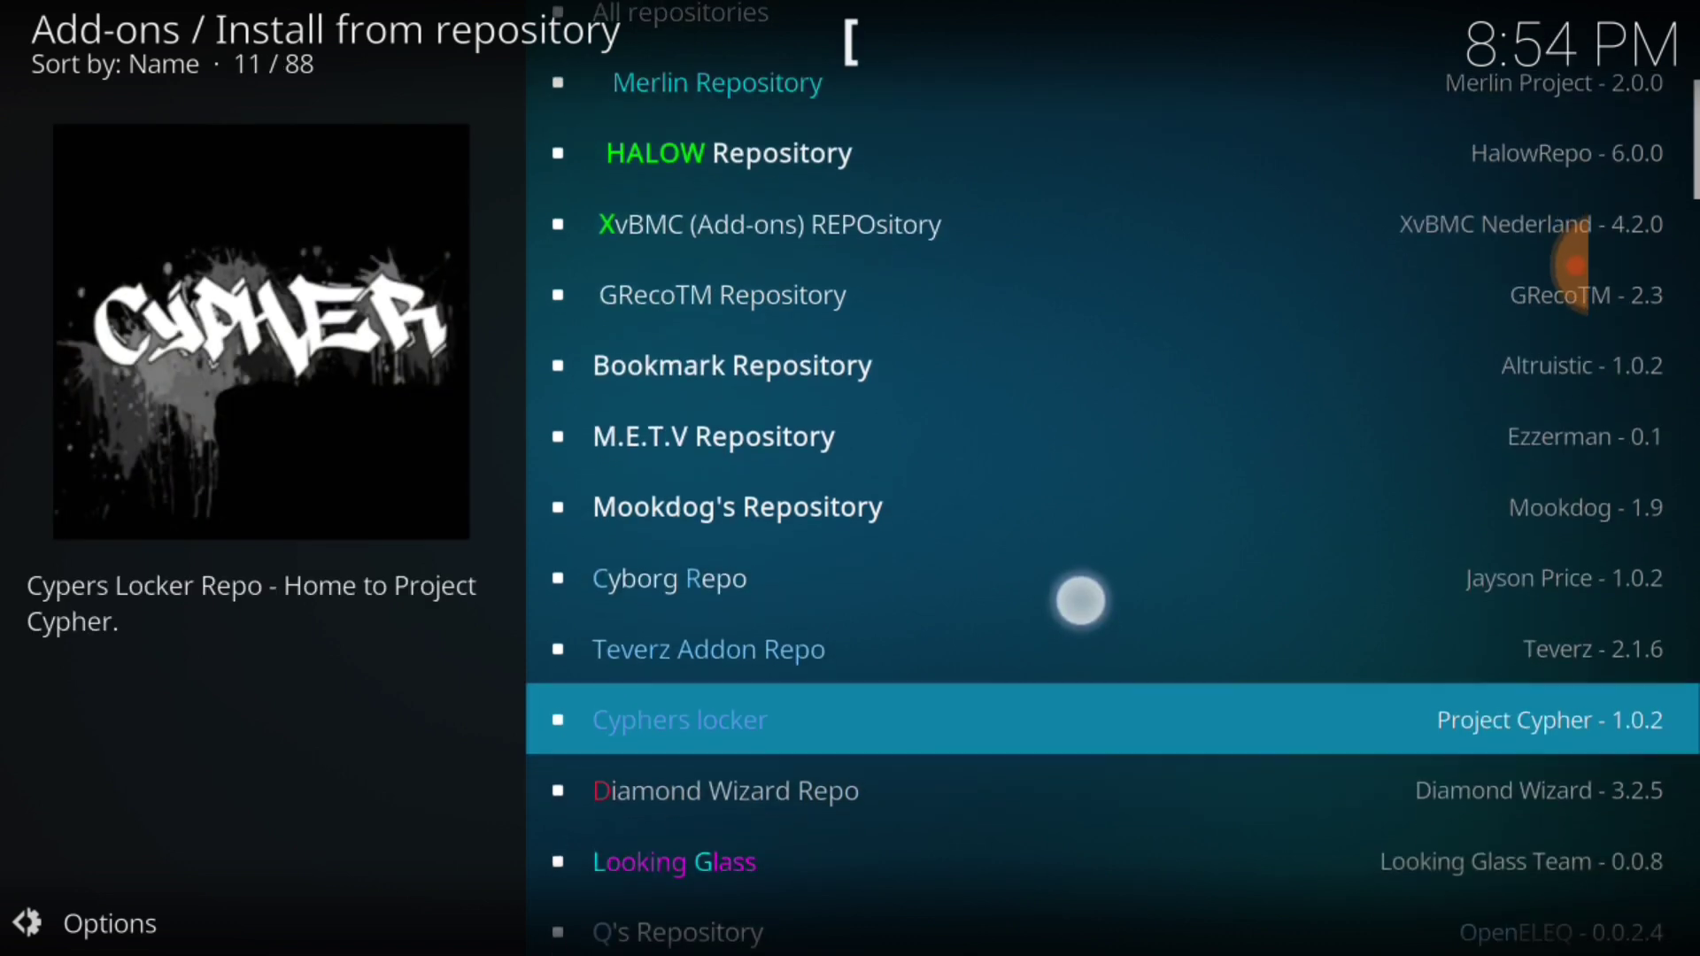
pyautogui.moveTo(1081, 602); pyautogui.dragTo(1081, 632)
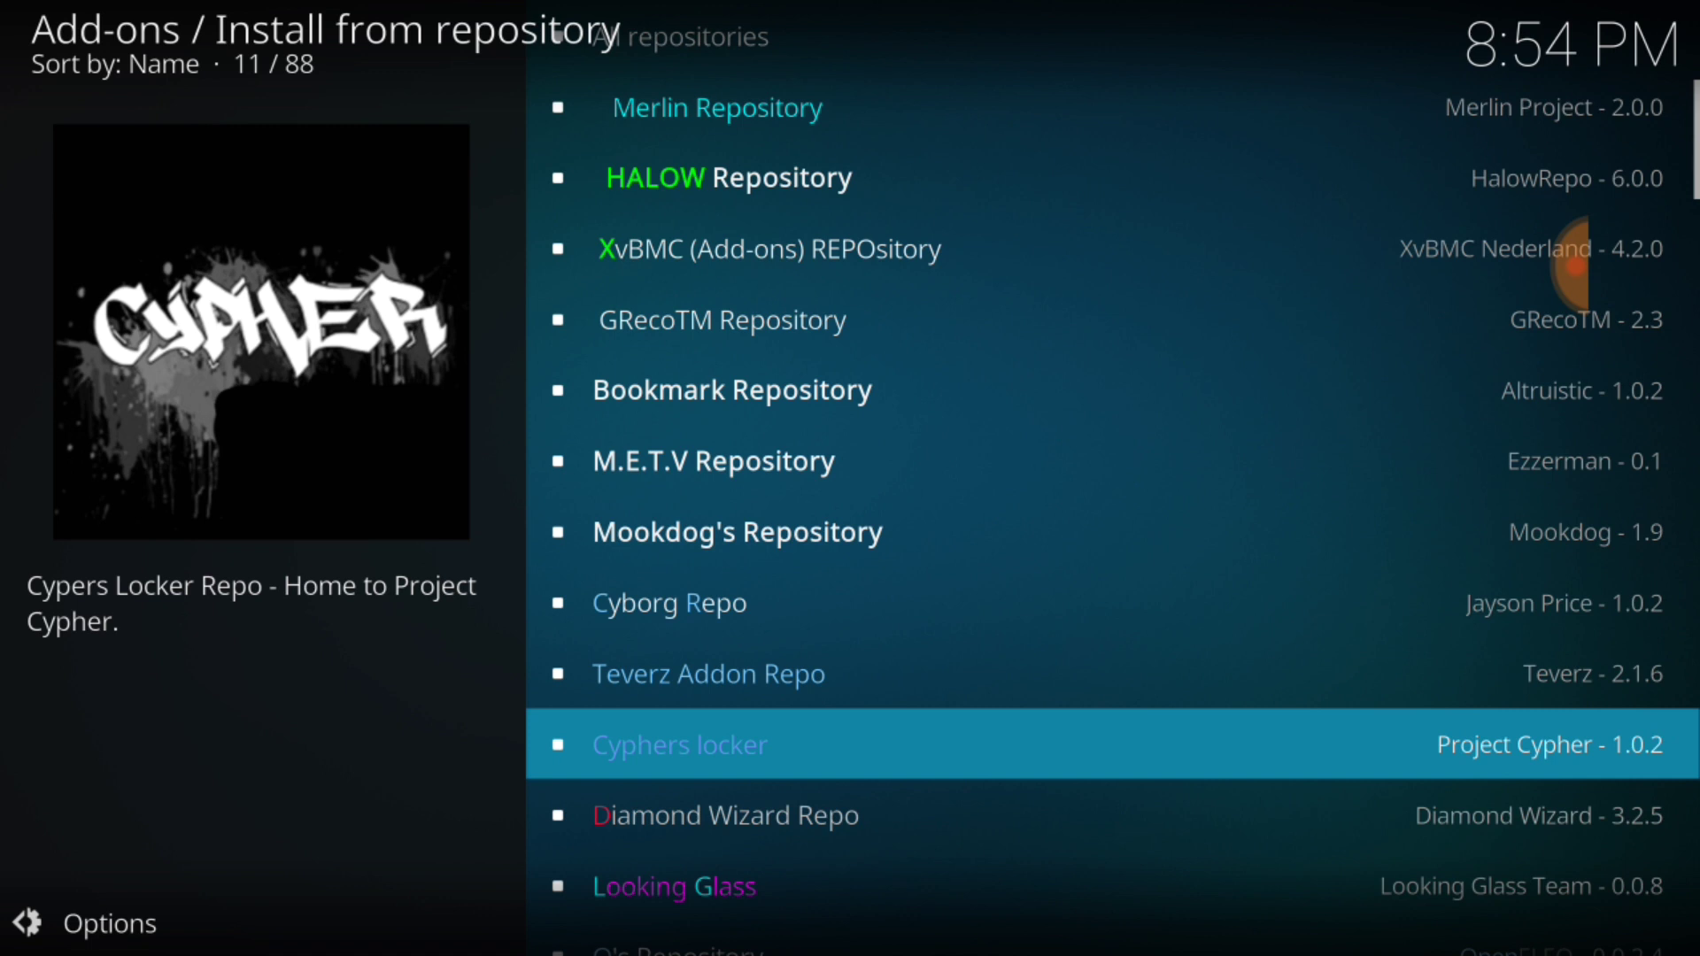
pyautogui.click(953, 751)
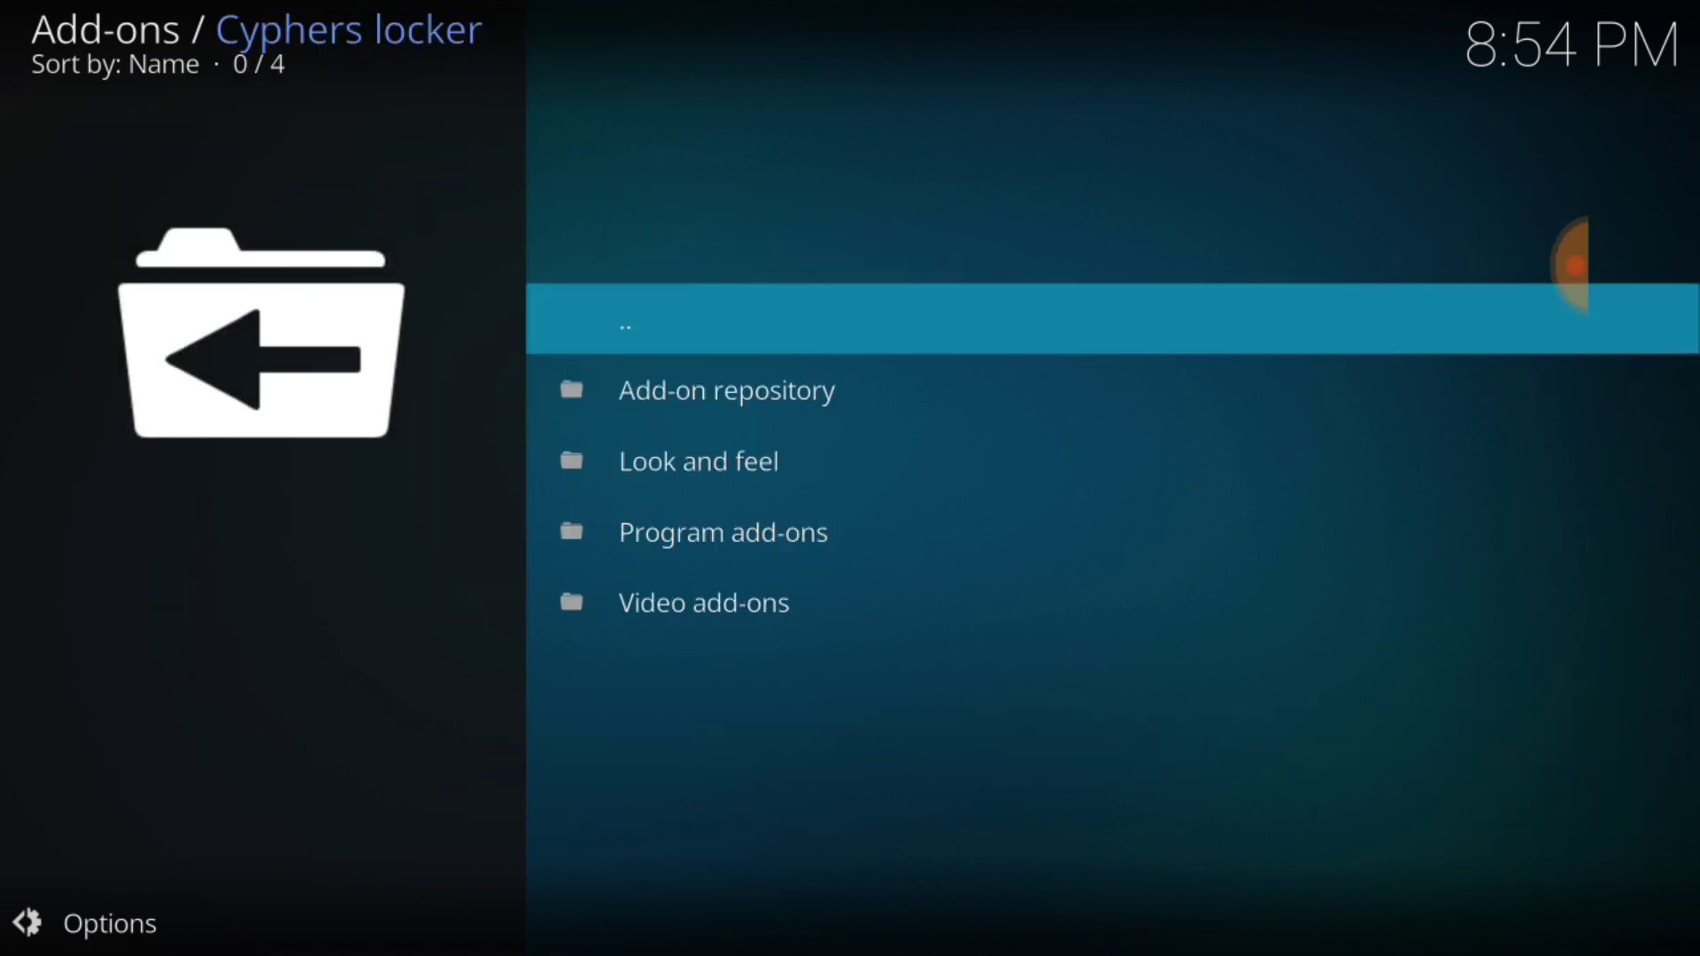
pyautogui.click(762, 599)
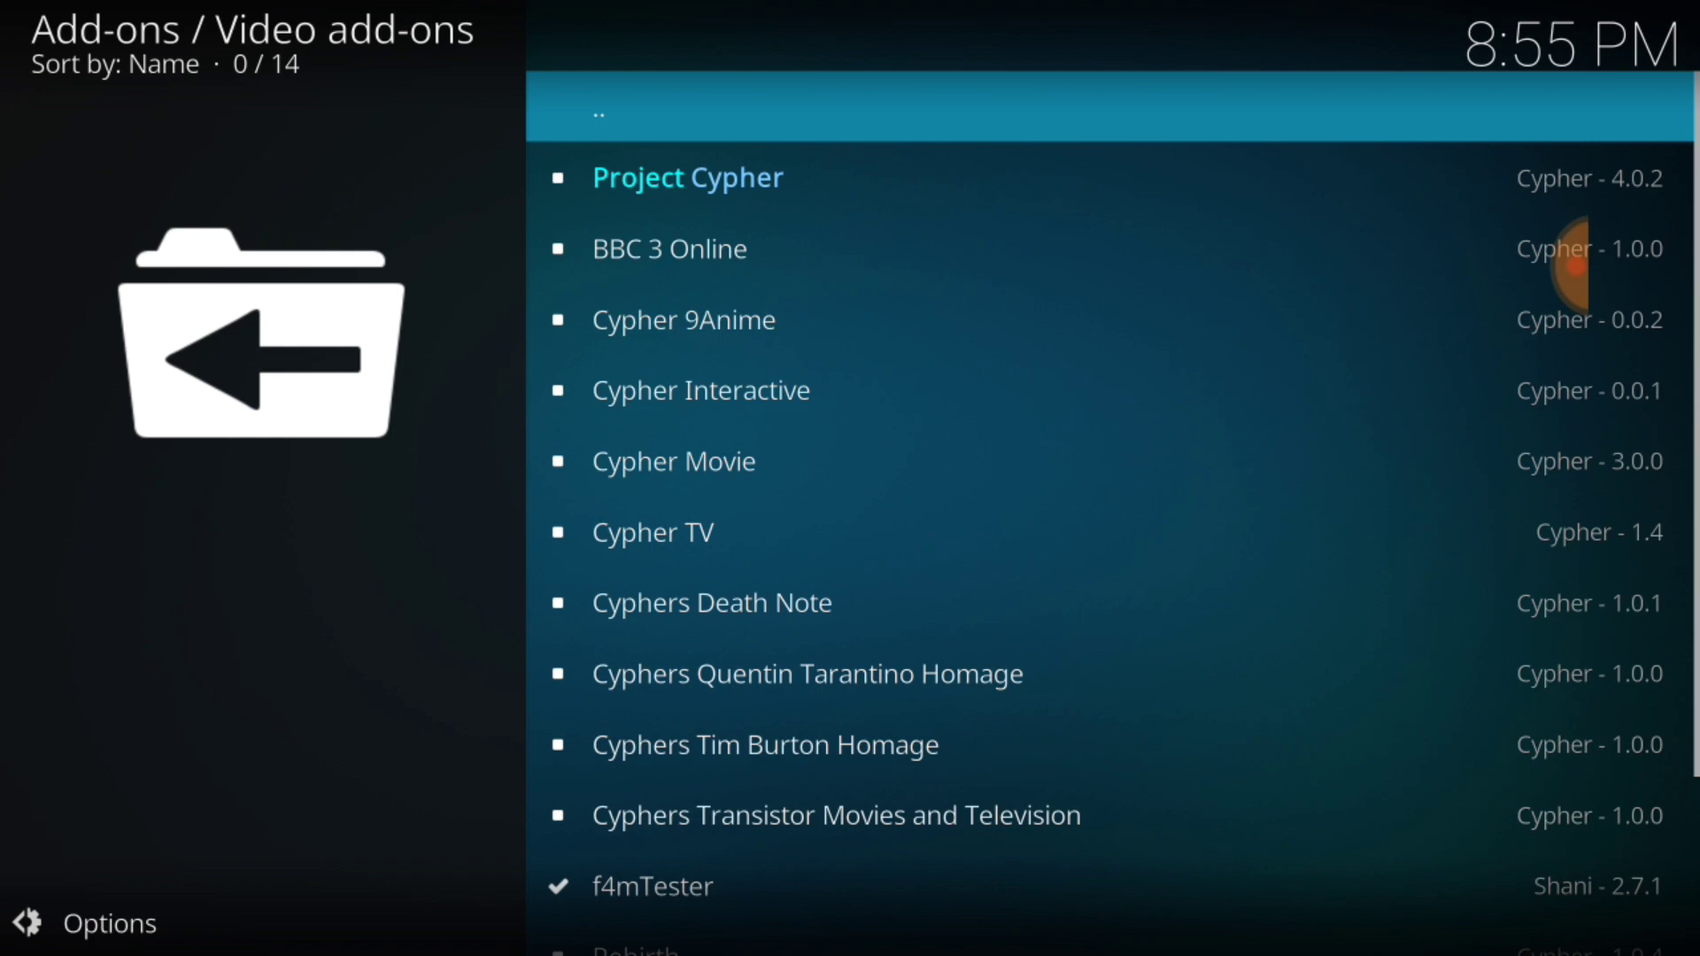
pyautogui.press('r')
pyautogui.press('y')
pyautogui.press('v')
pyautogui.press('r')
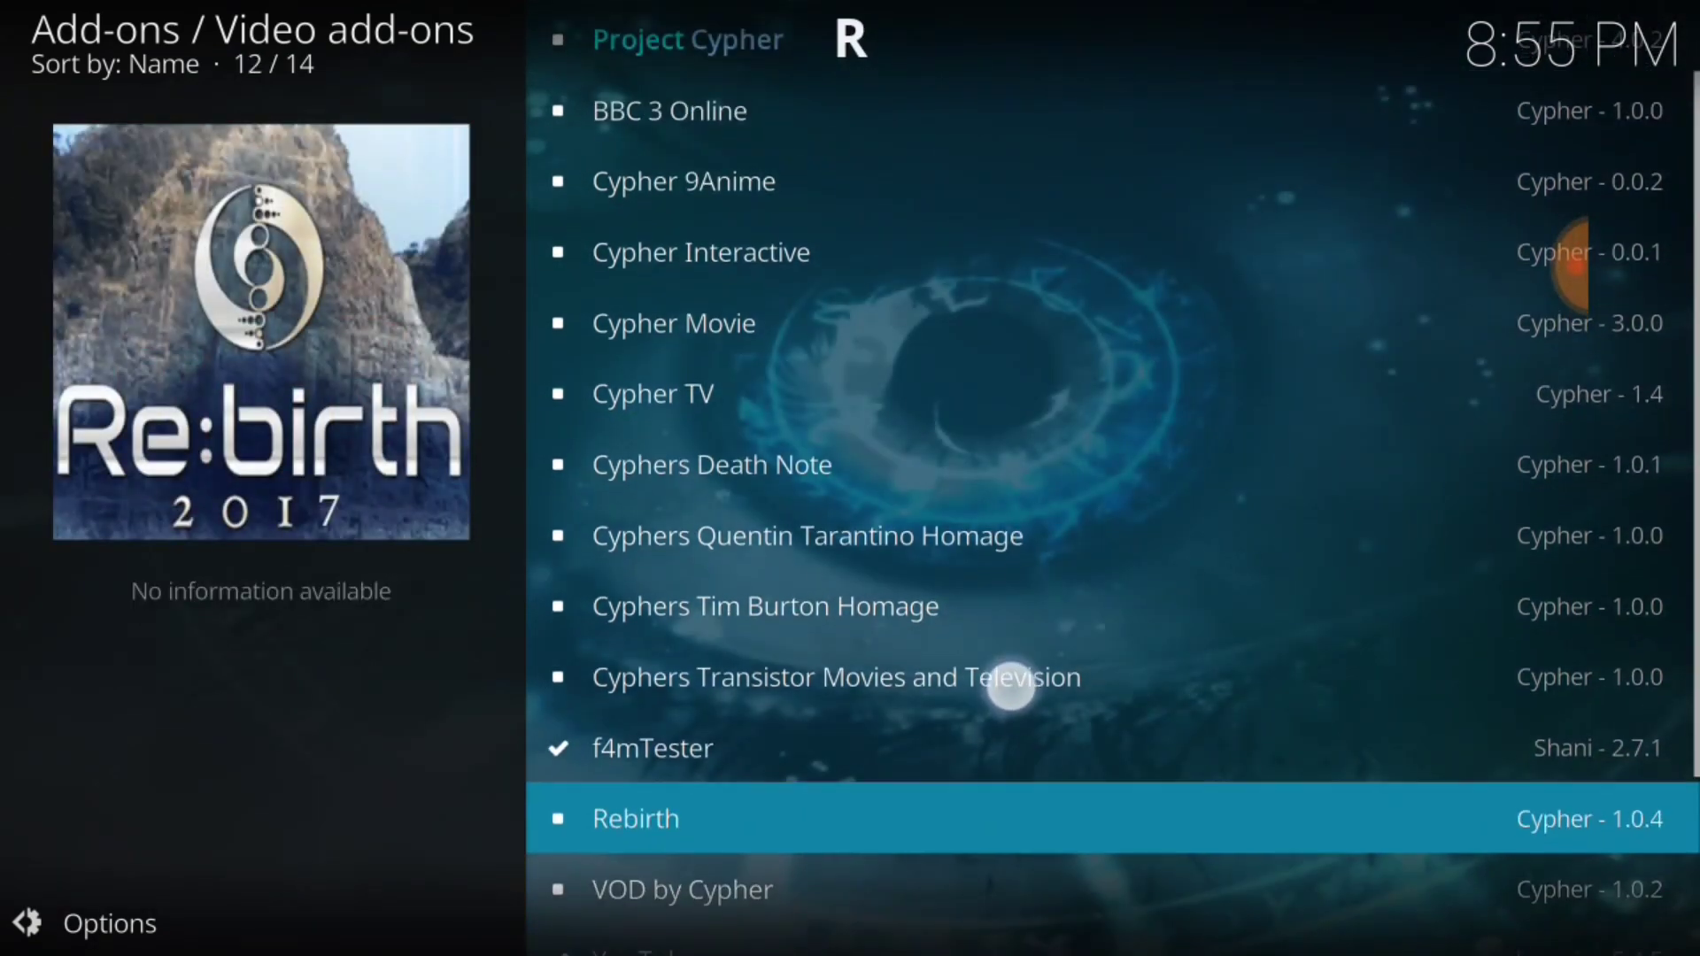
pyautogui.press('v')
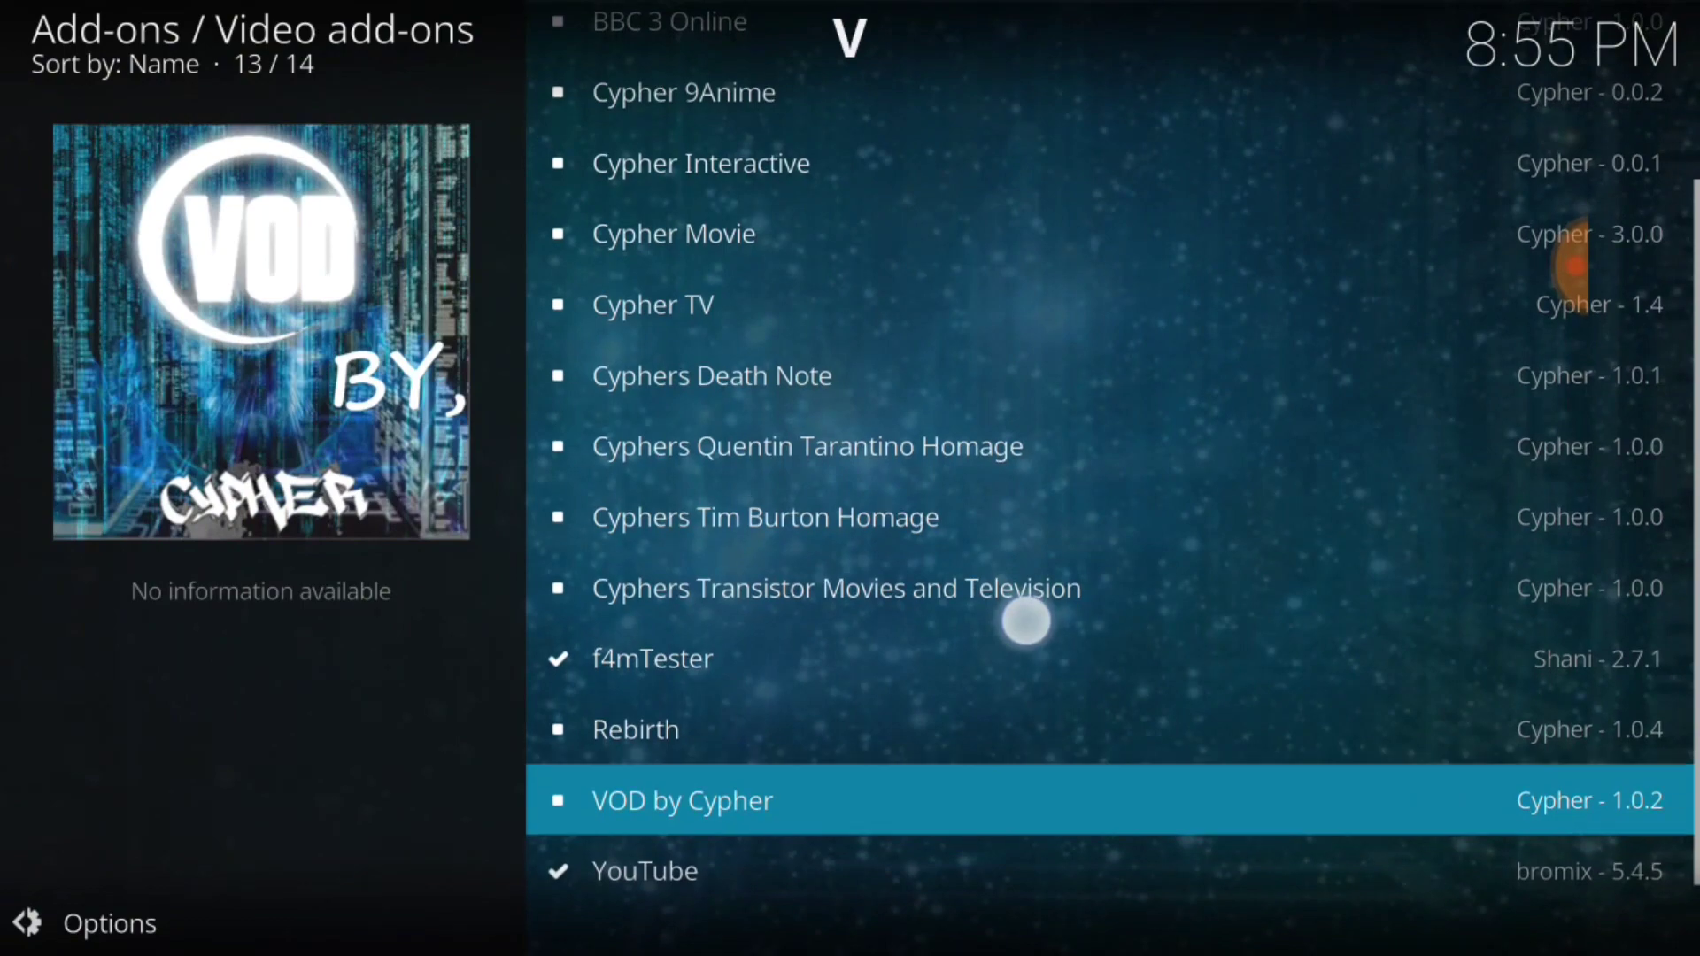
pyautogui.press('y')
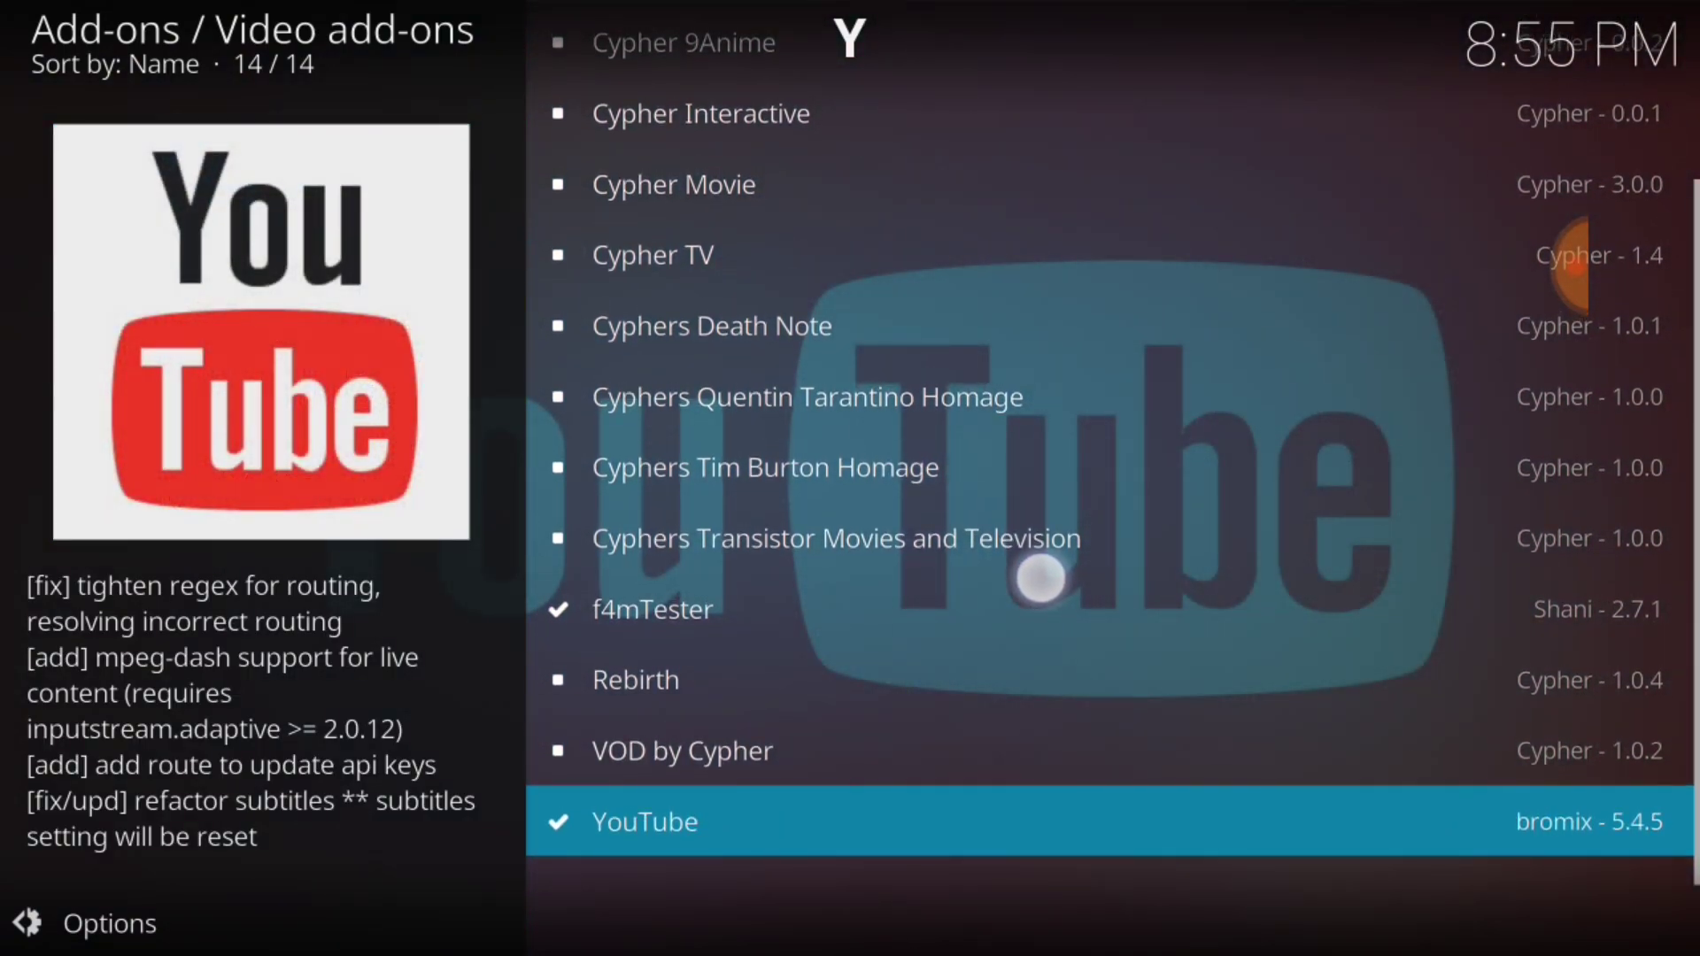
pyautogui.press('r')
pyautogui.press('f')
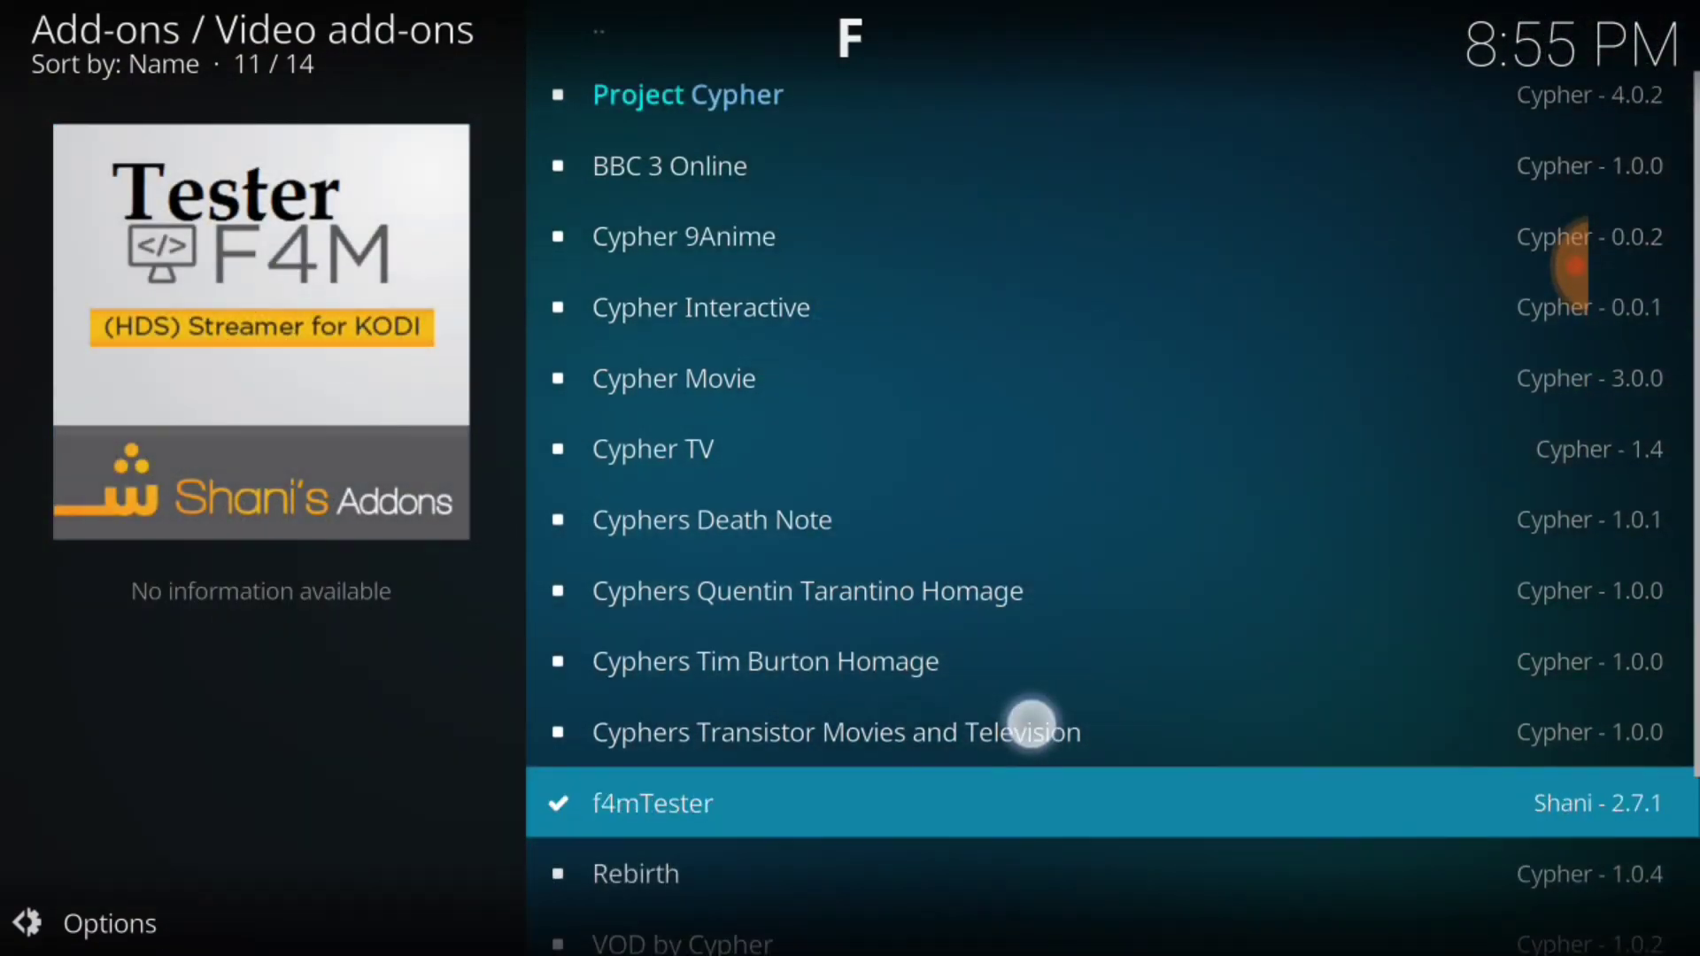
pyautogui.press('Up')
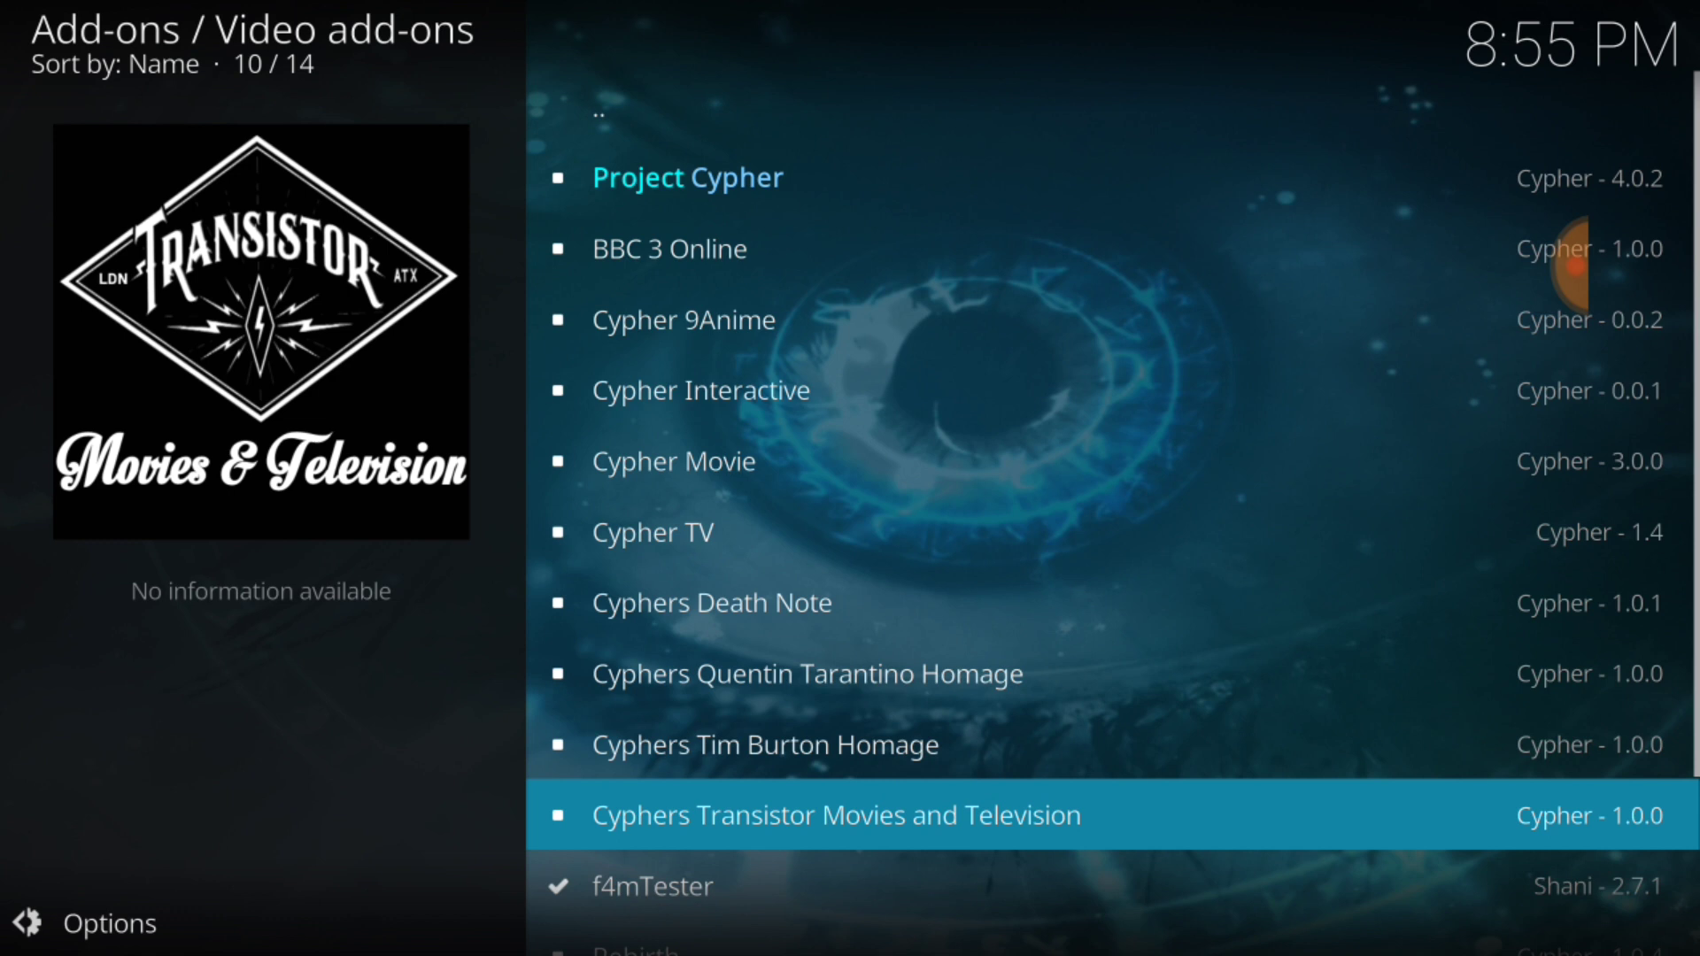
# Install Project Cypher 4.0.2 from its add-on information page
pyautogui.click(758, 182)
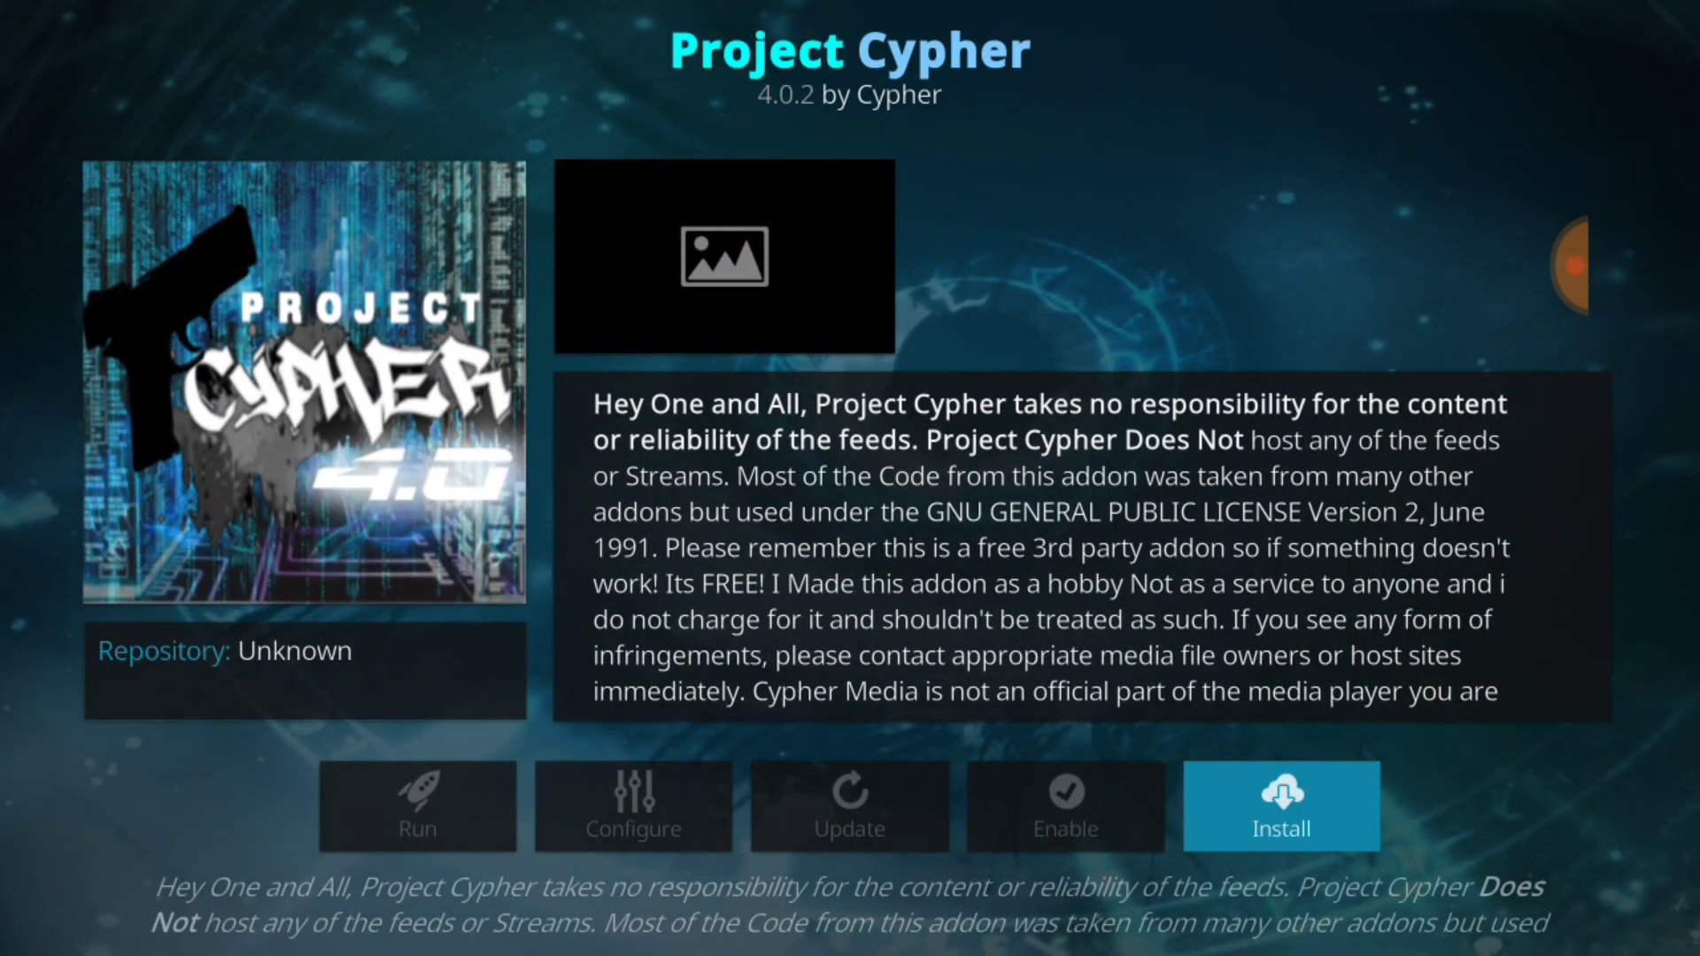
pyautogui.press('Return')
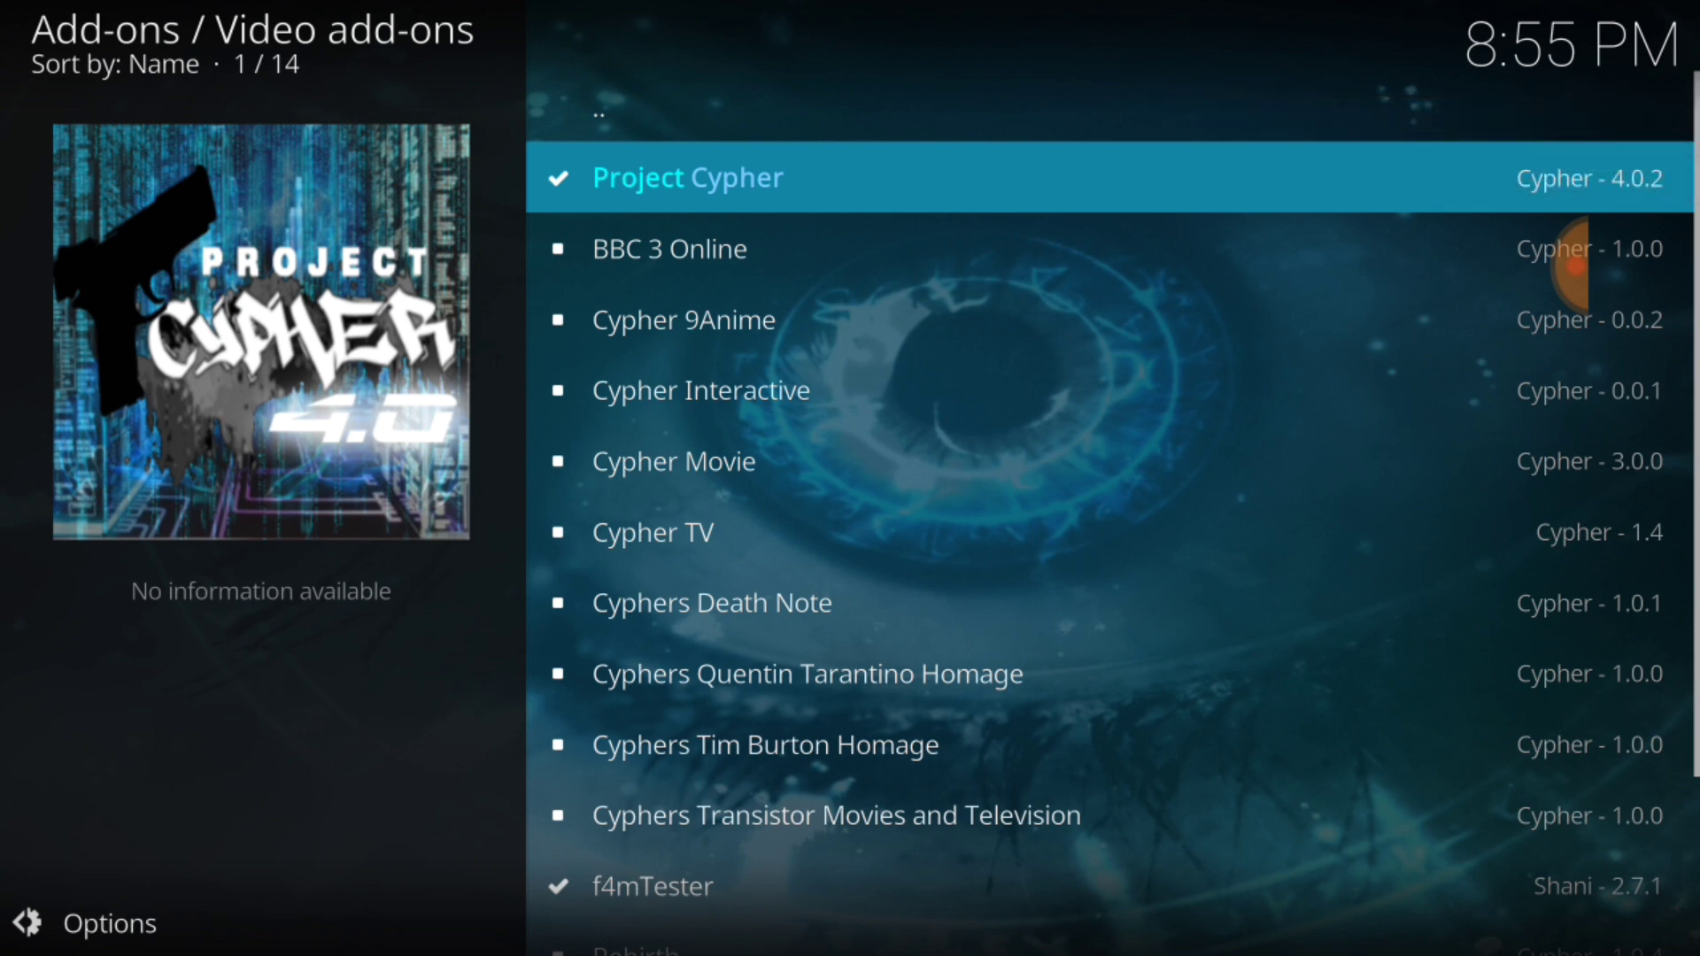
# Back out of the Cypher repository to the Add-ons screen and scroll down to Project Cypher
pyautogui.moveTo(1695, 674); pyautogui.dragTo(1505, 674)
pyautogui.click(1644, 746)
pyautogui.click(1644, 746)
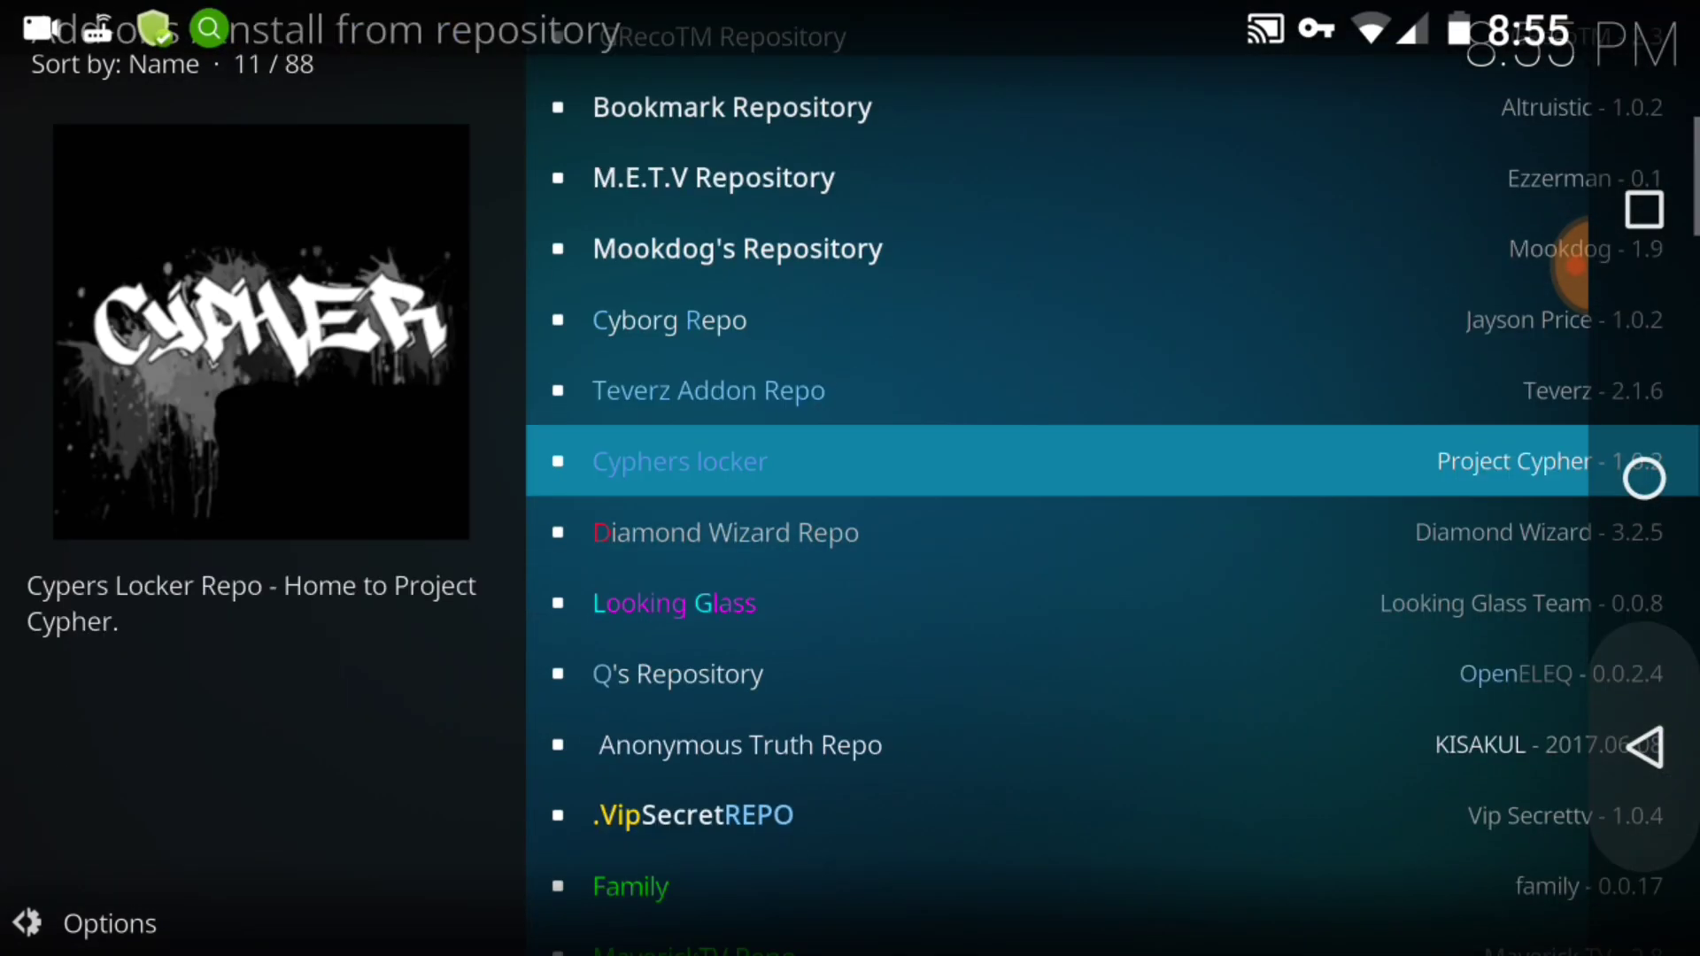
pyautogui.click(1669, 746)
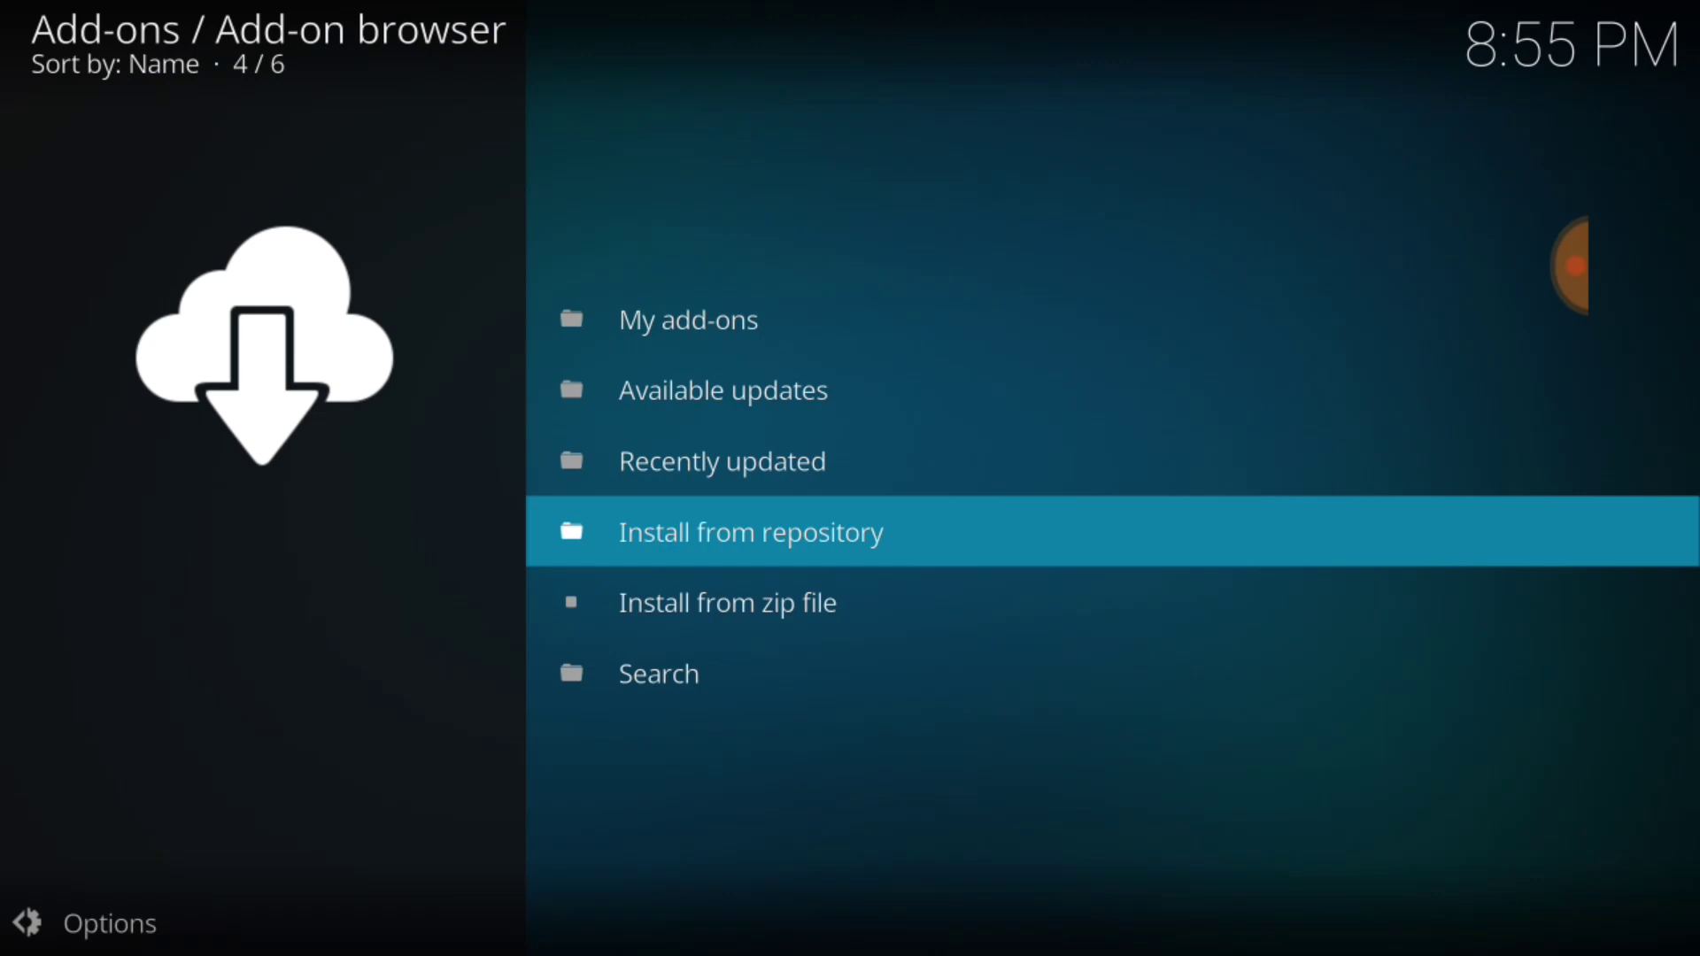
pyautogui.moveTo(1695, 747); pyautogui.dragTo(1510, 747)
pyautogui.click(1643, 746)
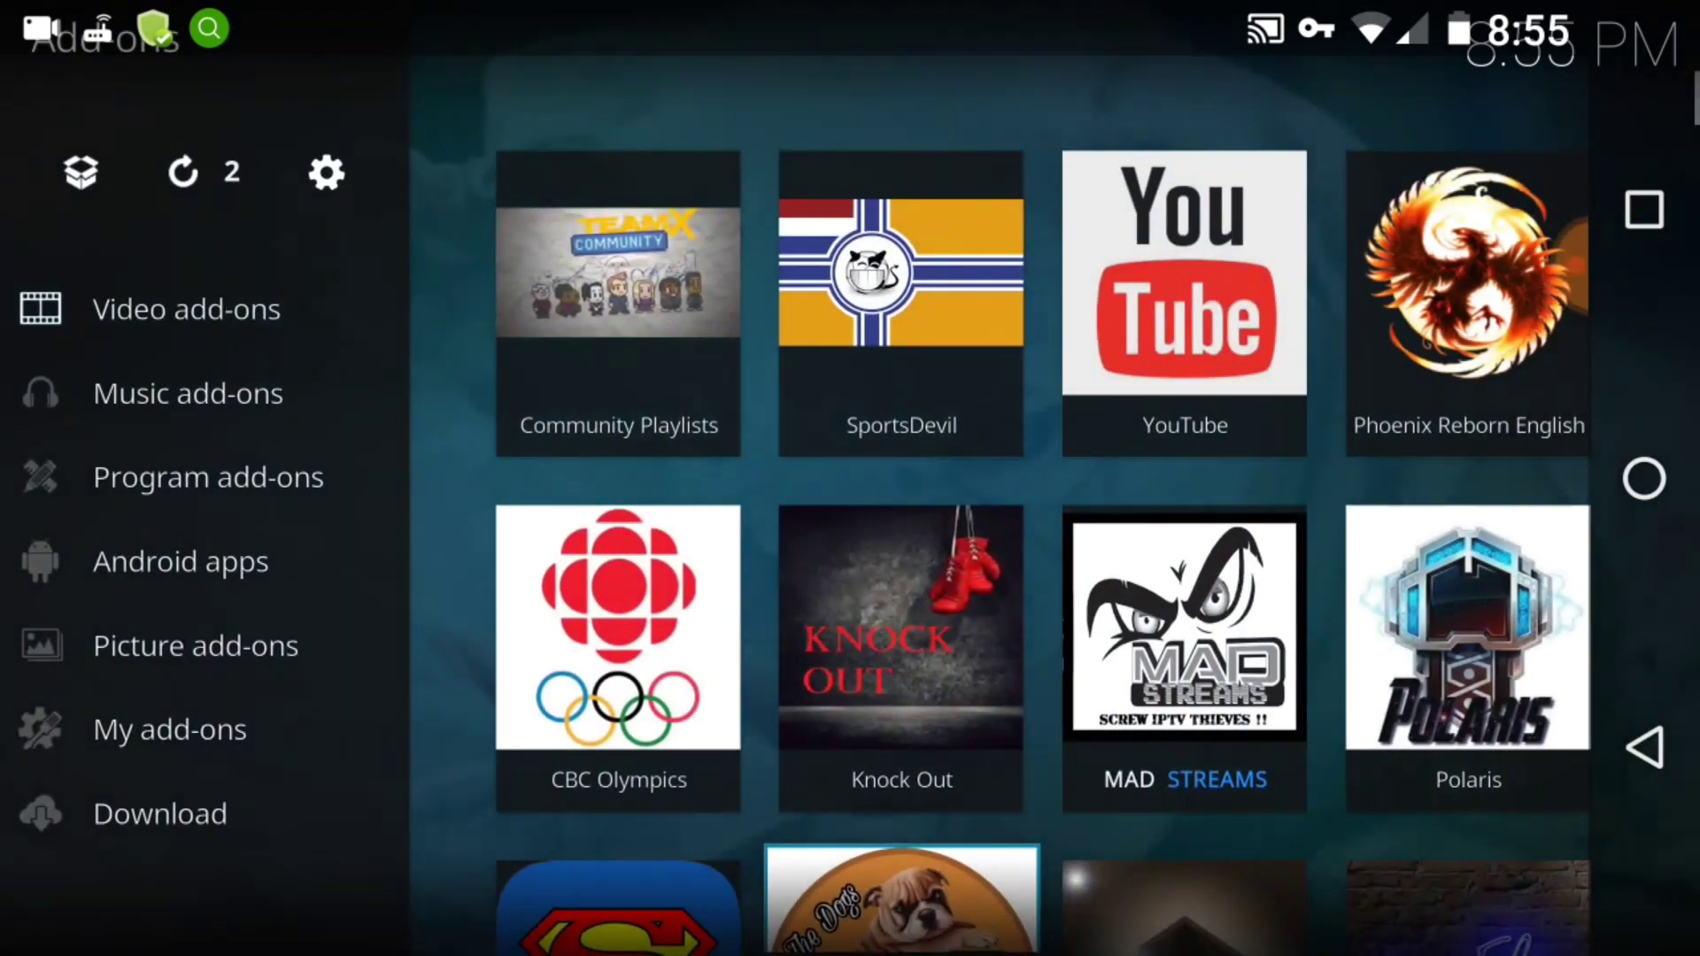
pyautogui.press('Down')
pyautogui.press('Down')
pyautogui.press('Down')
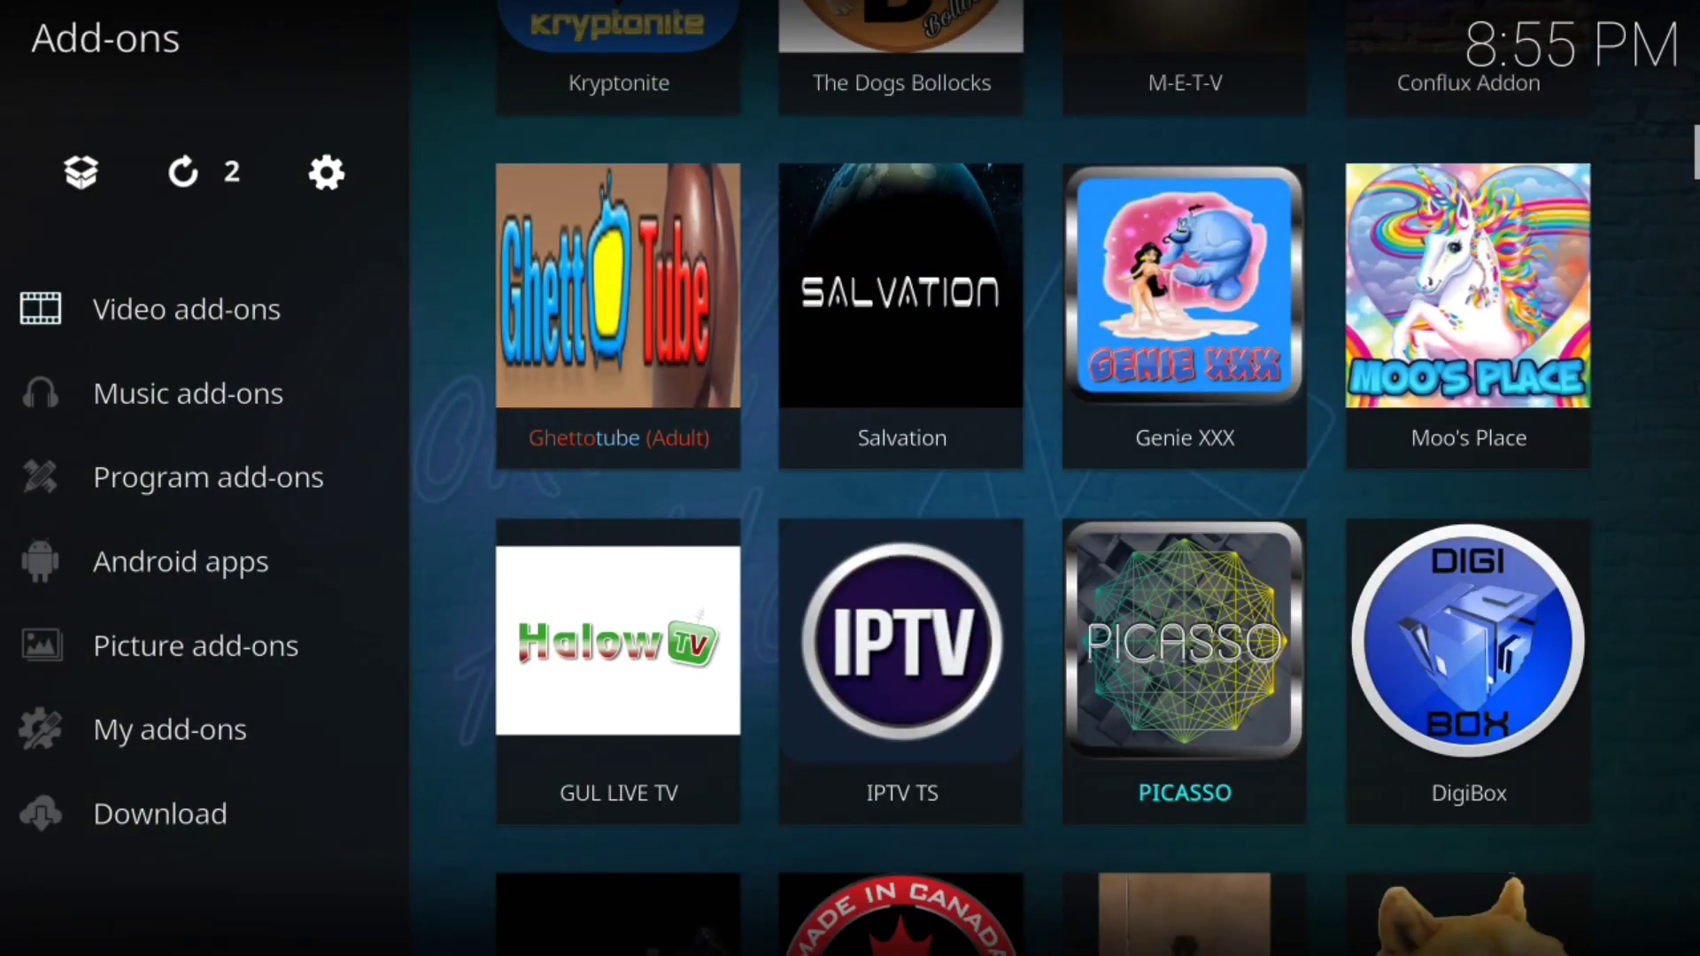
pyautogui.press('Down')
pyautogui.press('Down')
pyautogui.press('Down')
pyautogui.press('Down')
pyautogui.press('Down')
pyautogui.press('Down')
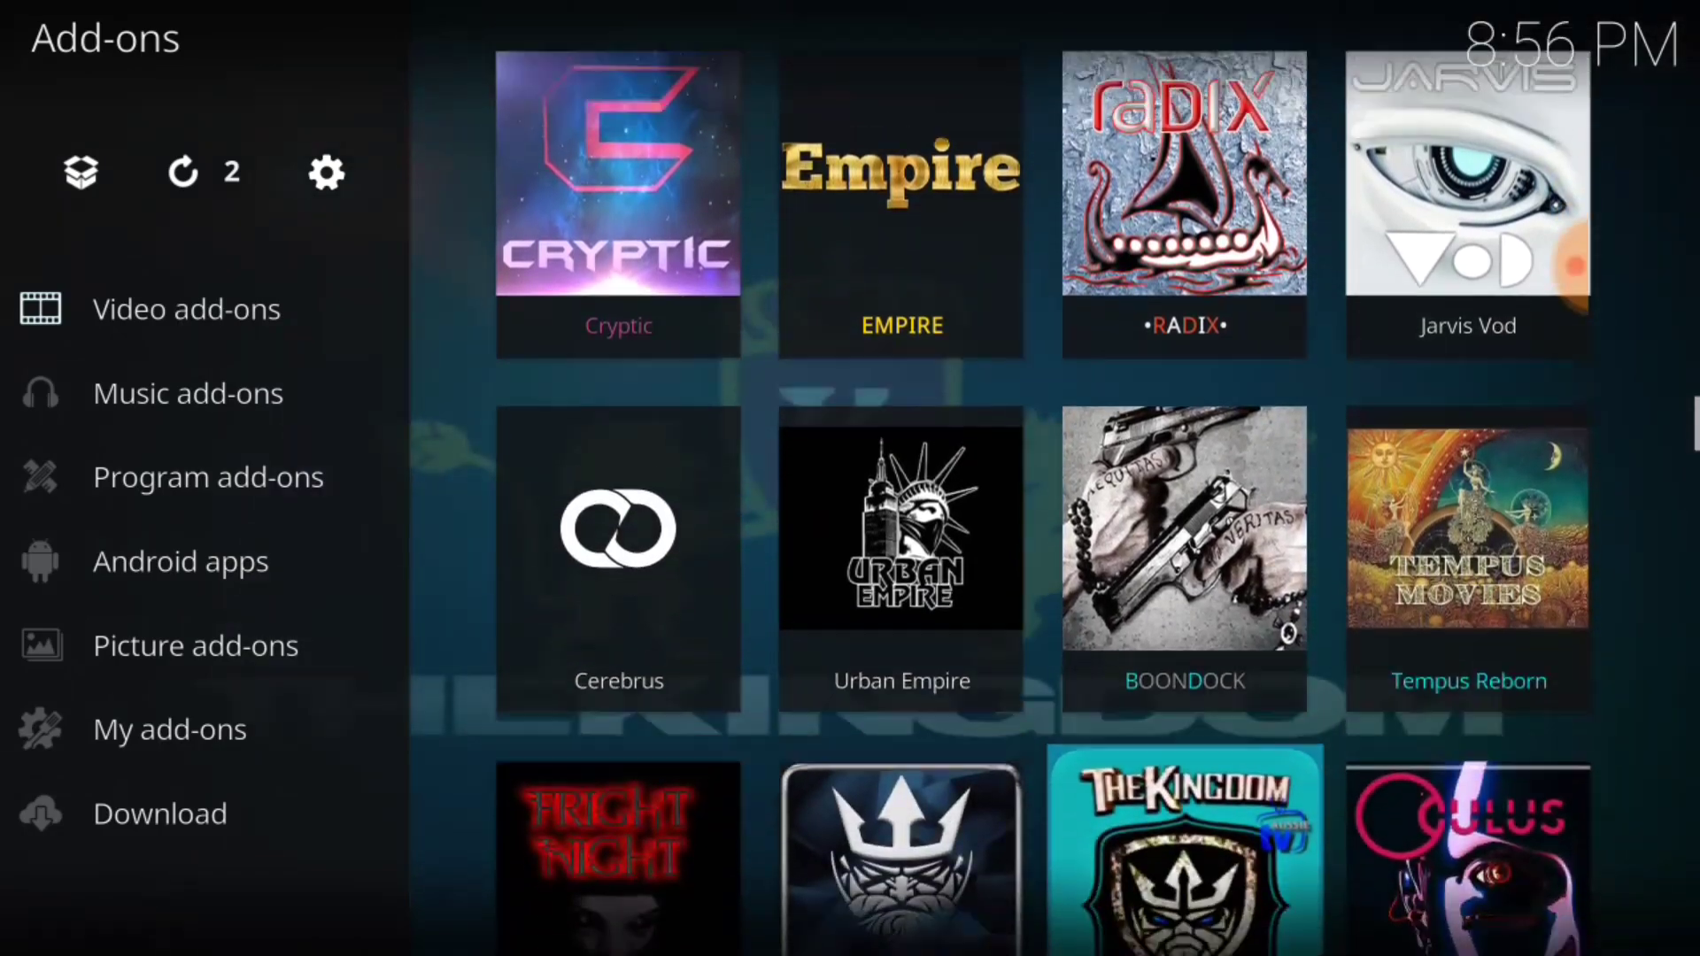
pyautogui.press('Down')
pyautogui.press('Down')
pyautogui.press('Down')
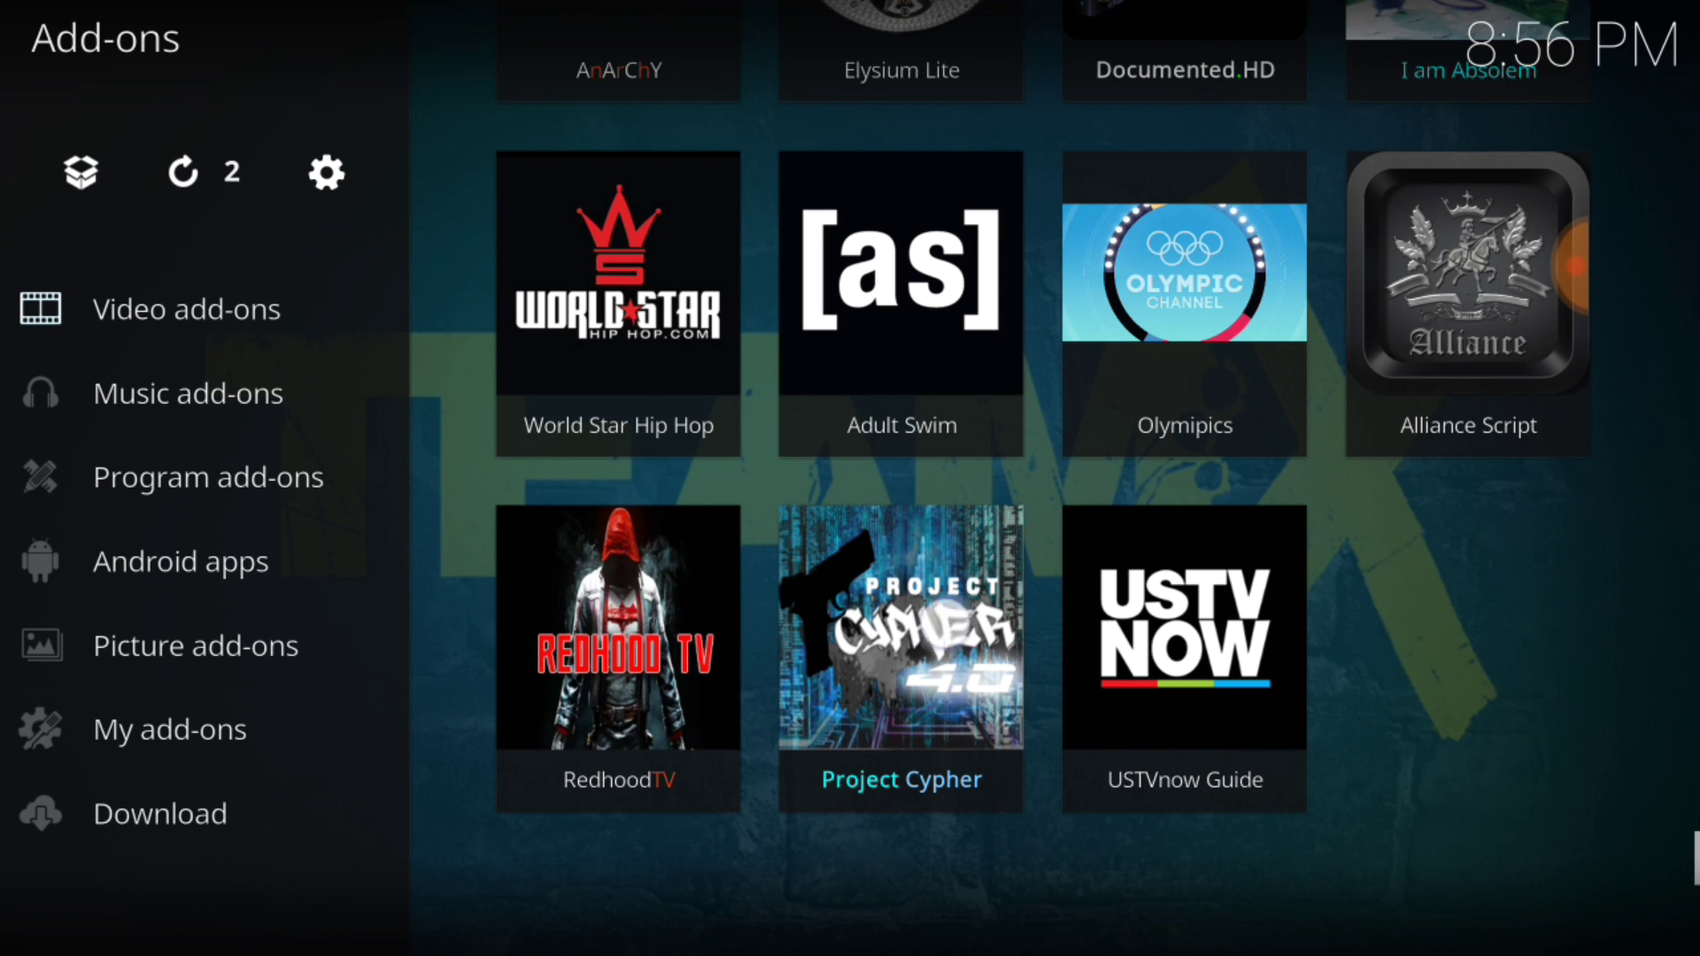
# Launch Project Cypher and browse its 13-section main menu, including Movies and TV Shows
pyautogui.press('Return')
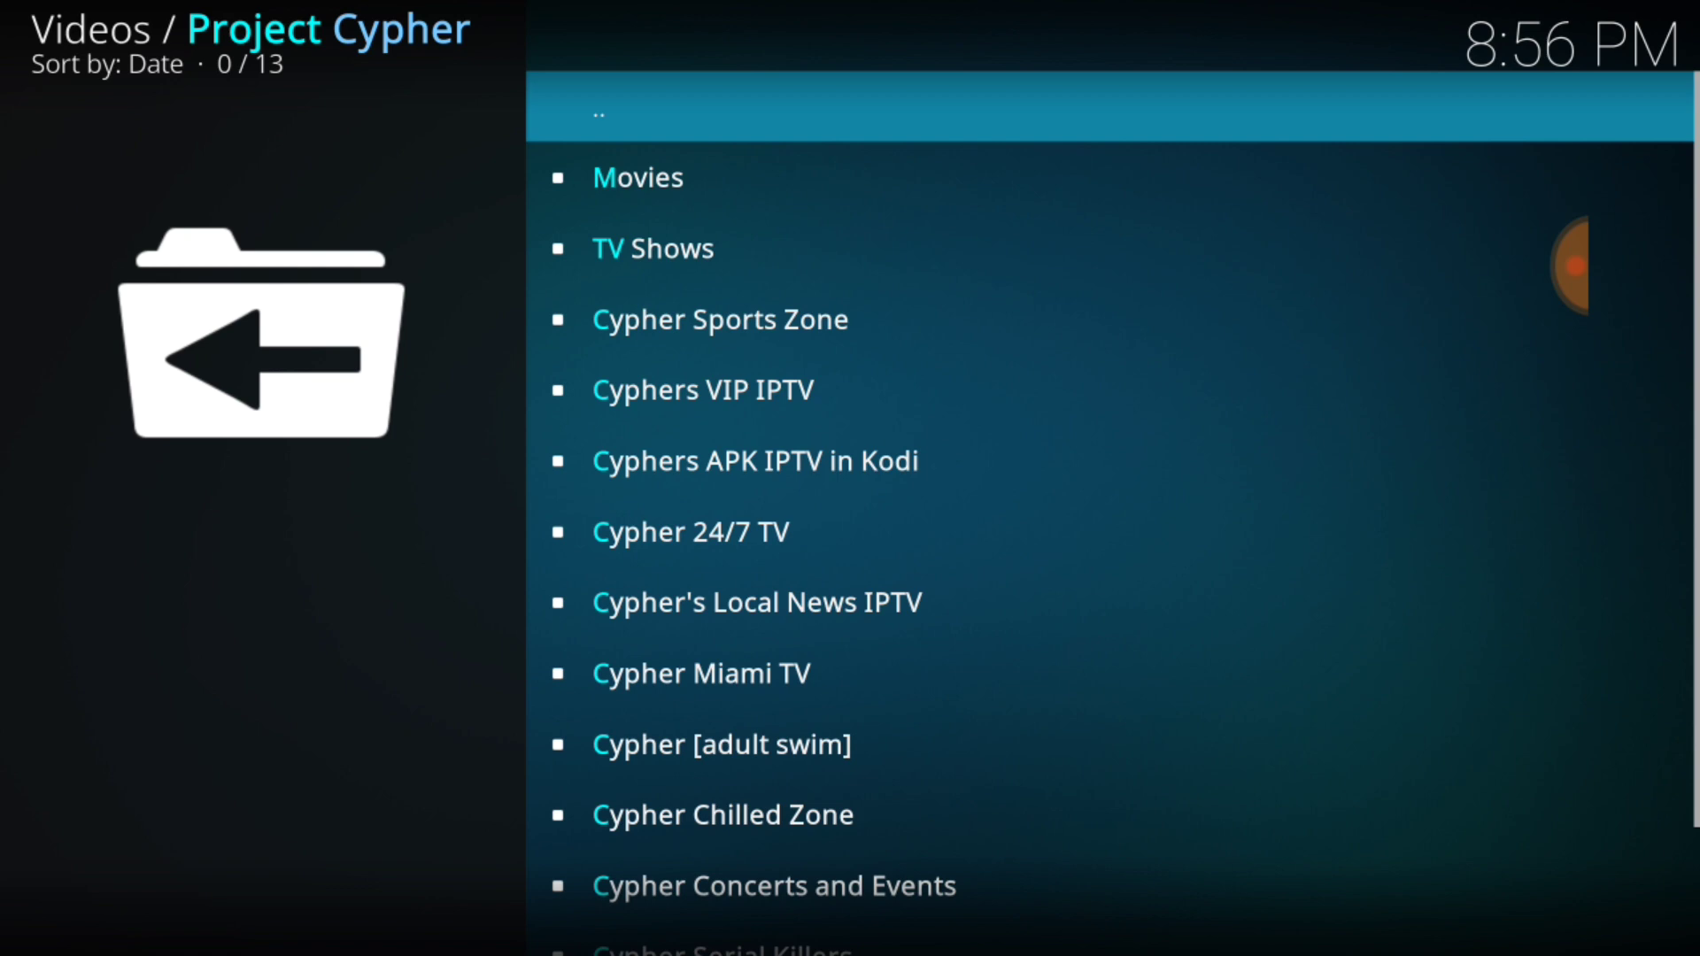
pyautogui.scroll(-12, 1108, 596)
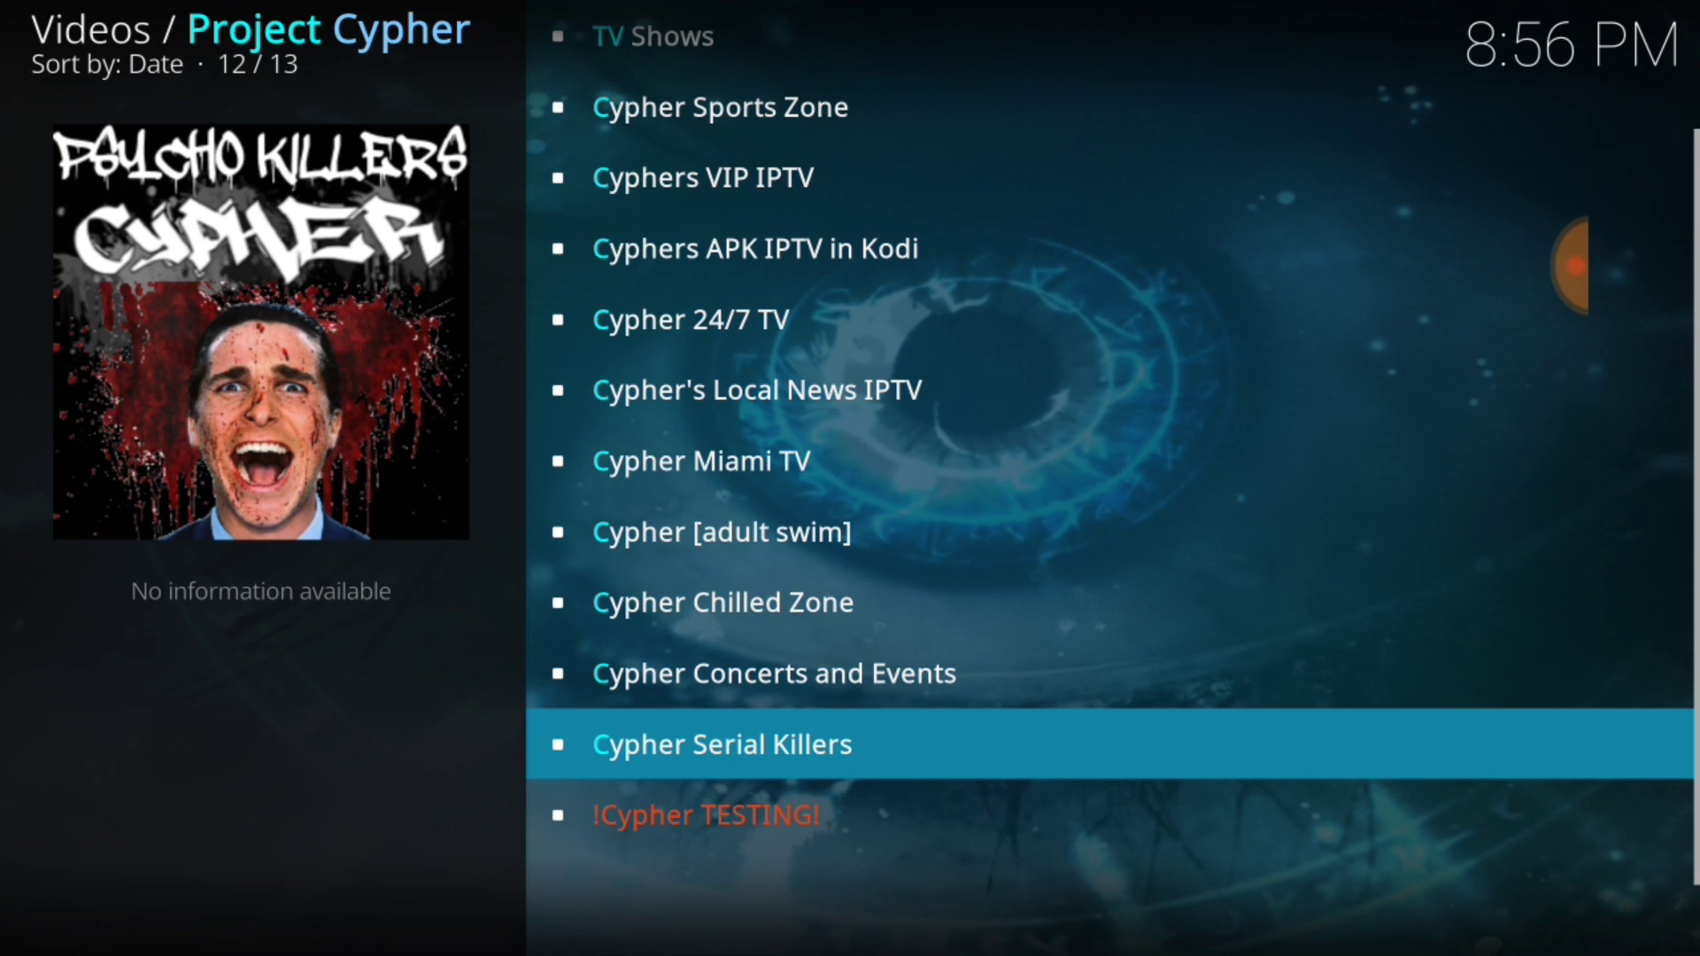
pyautogui.press('Up')
pyautogui.press('Up')
pyautogui.press('Up')
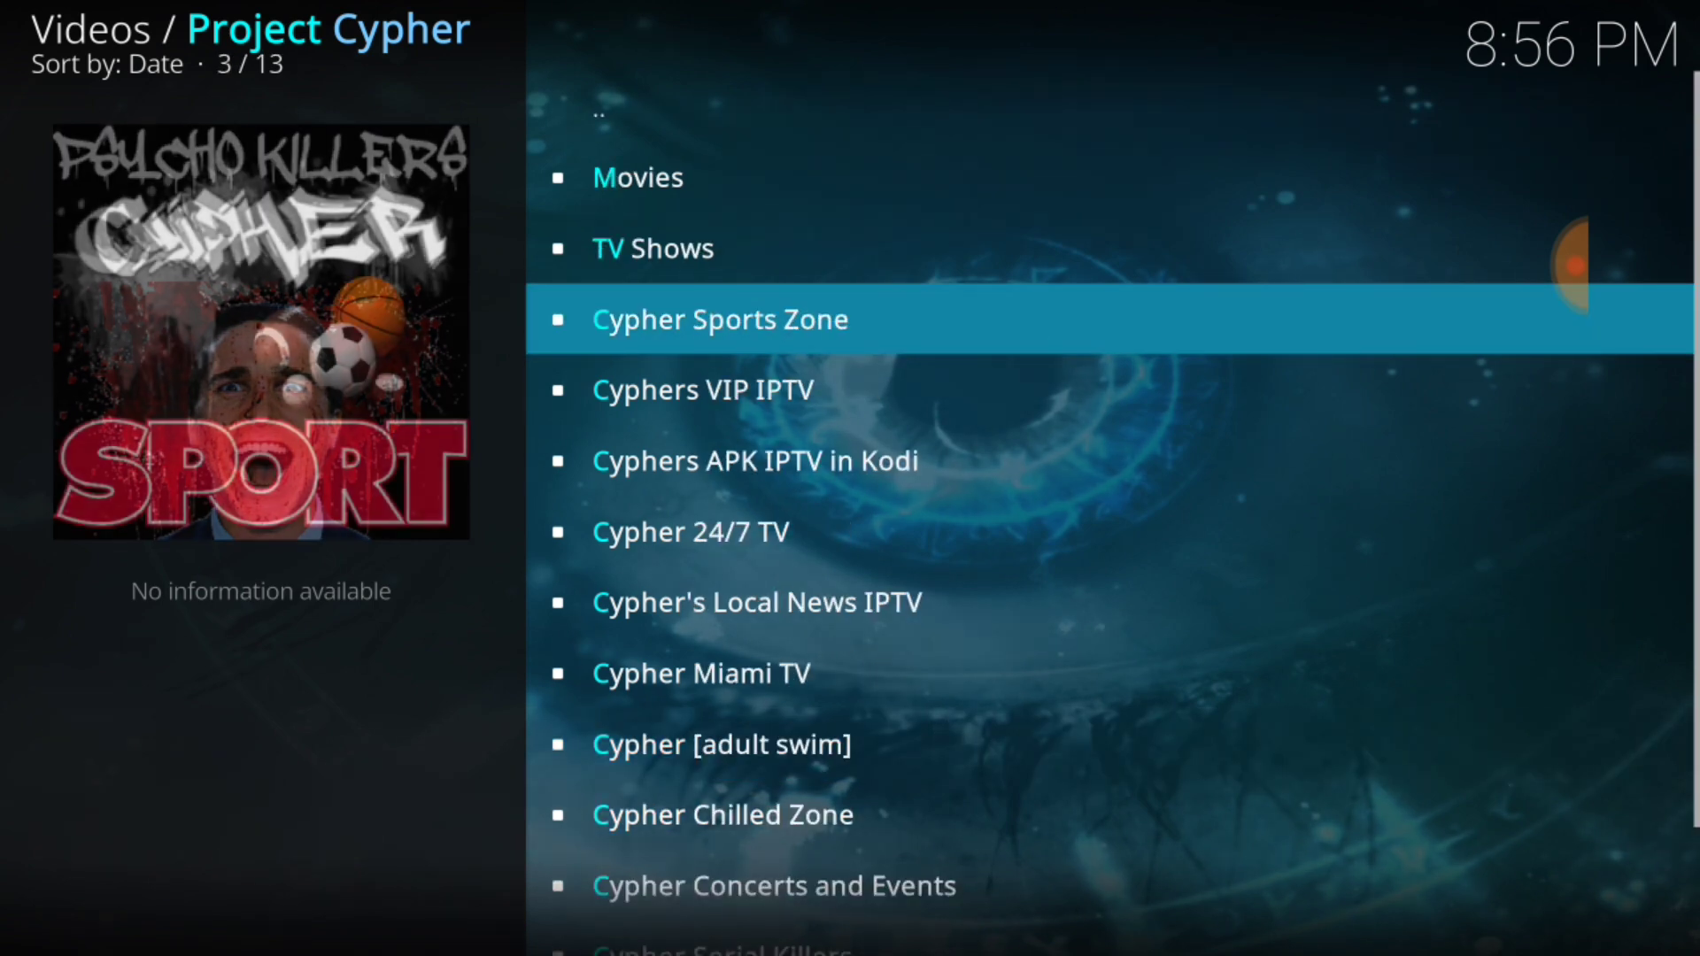
# Open Project Cypher's Movies section and browse its 24 categories, starting with In Theaters
pyautogui.click(686, 182)
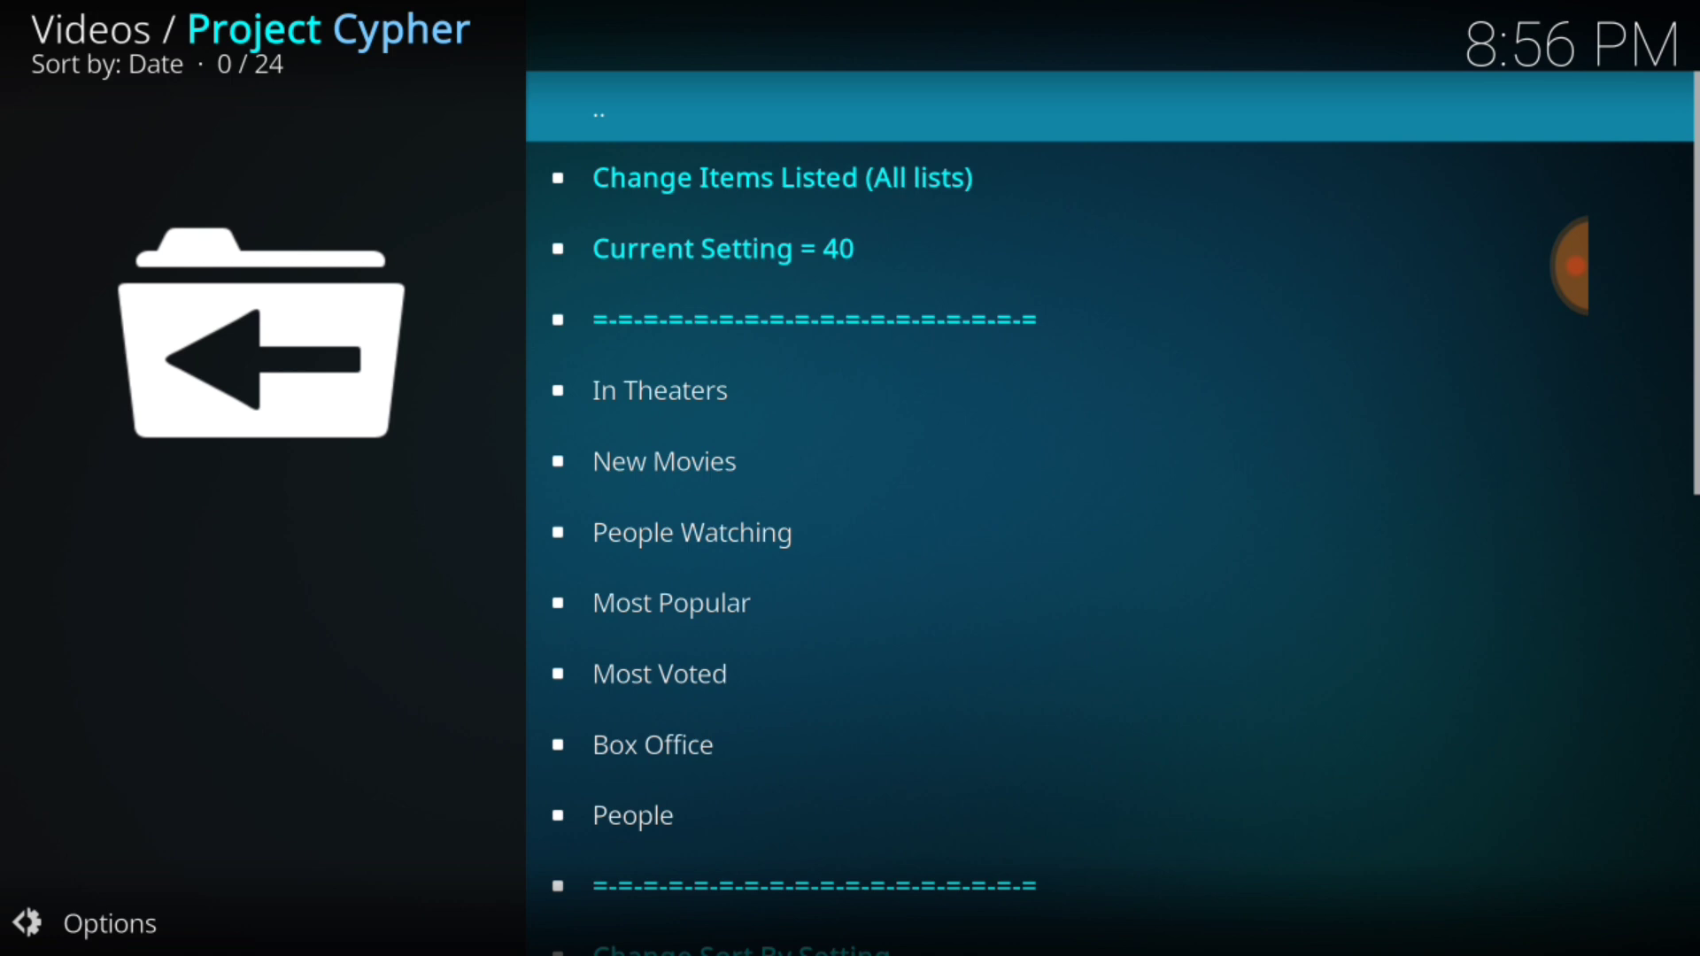
pyautogui.press('Down')
pyautogui.press('Down')
pyautogui.press('Down')
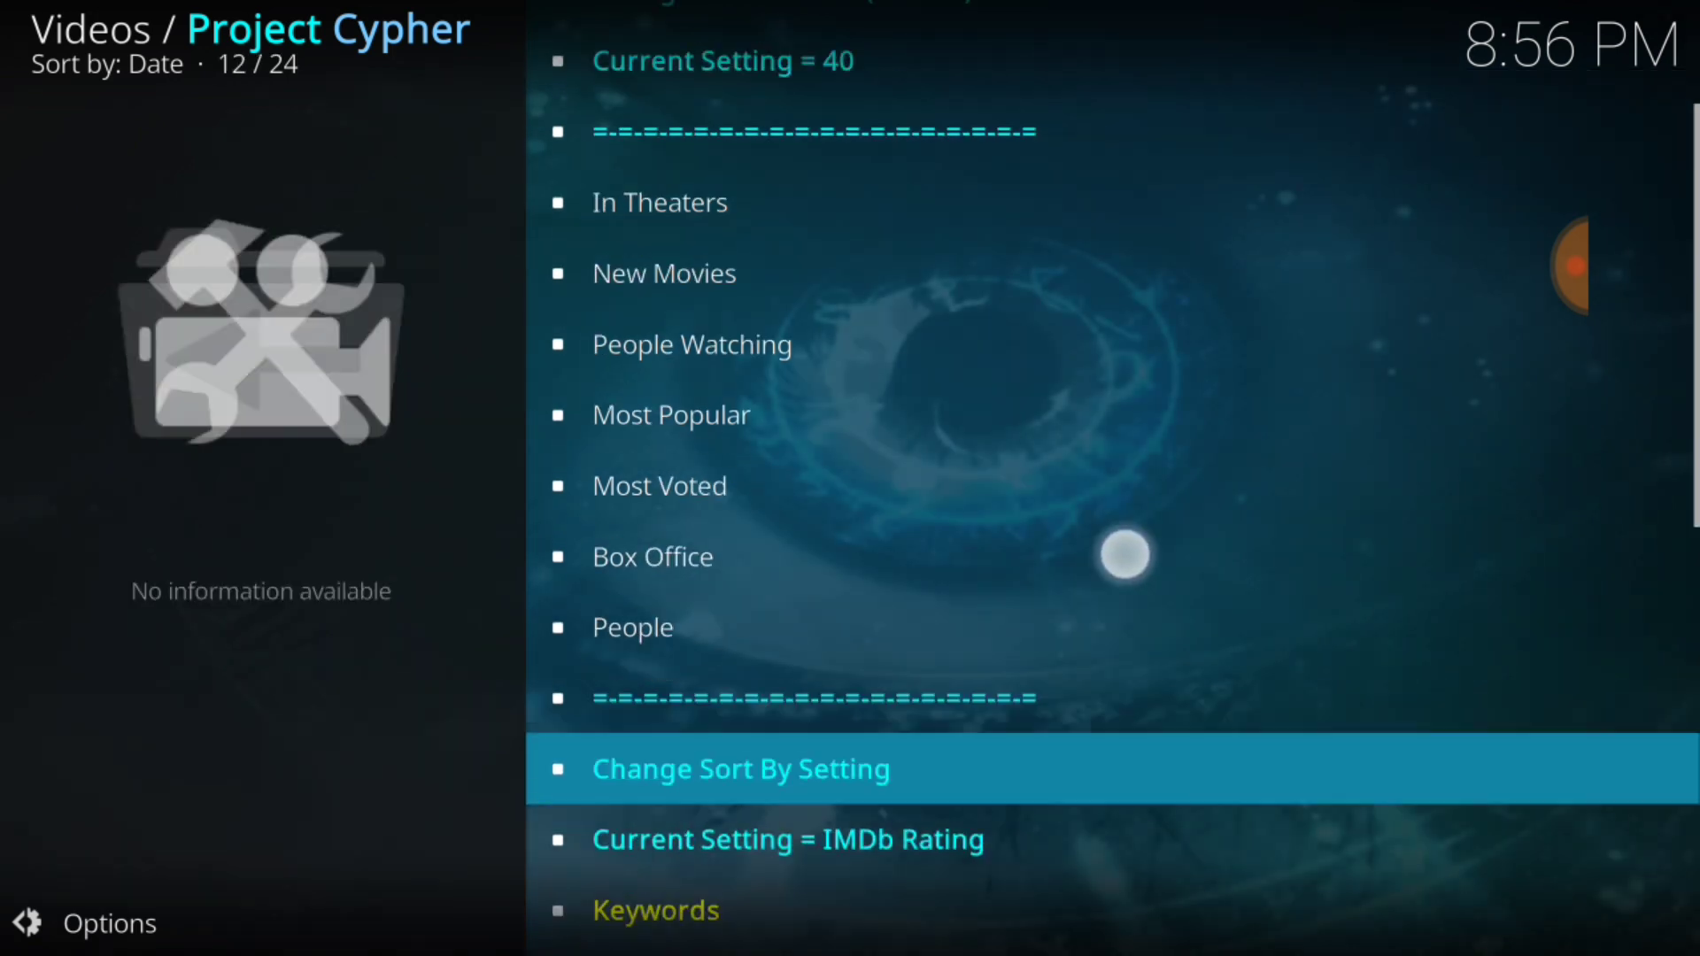
pyautogui.press('Down')
pyautogui.press('Down')
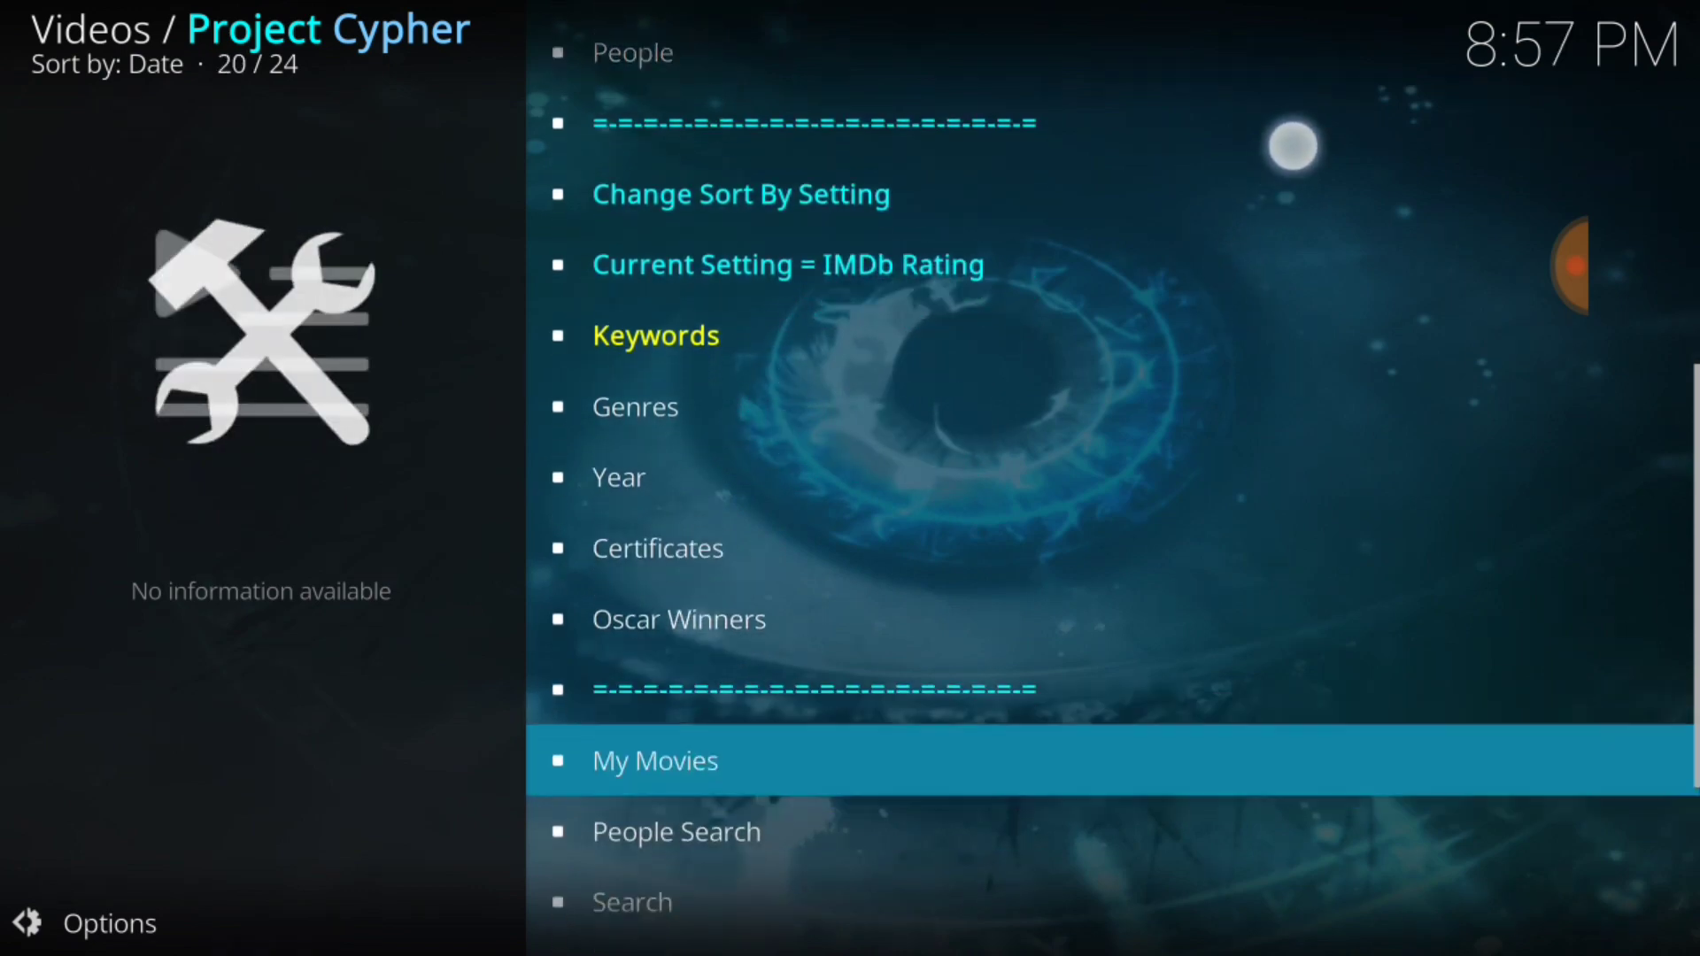
pyautogui.press('Up')
pyautogui.press('Up')
pyautogui.press('Up')
pyautogui.press('Up')
pyautogui.press('Up')
pyautogui.press('Up')
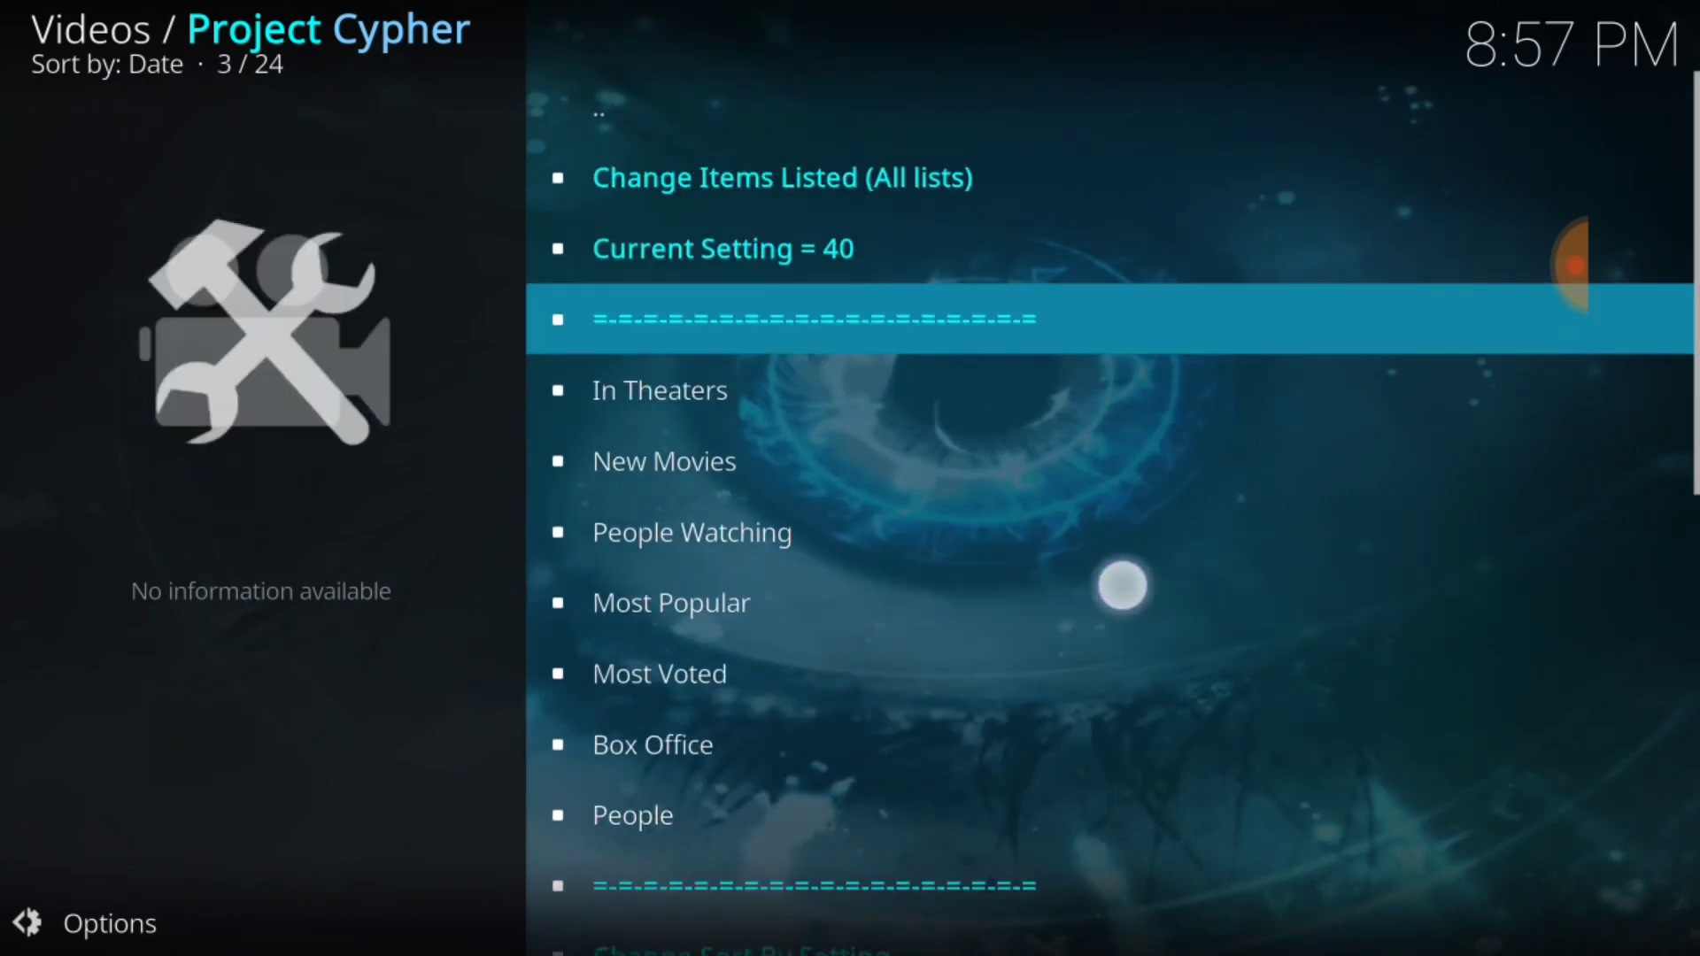
# Open the In Theaters list of 51 titles from 2018 and browse down to Winchester (2018)
pyautogui.click(740, 395)
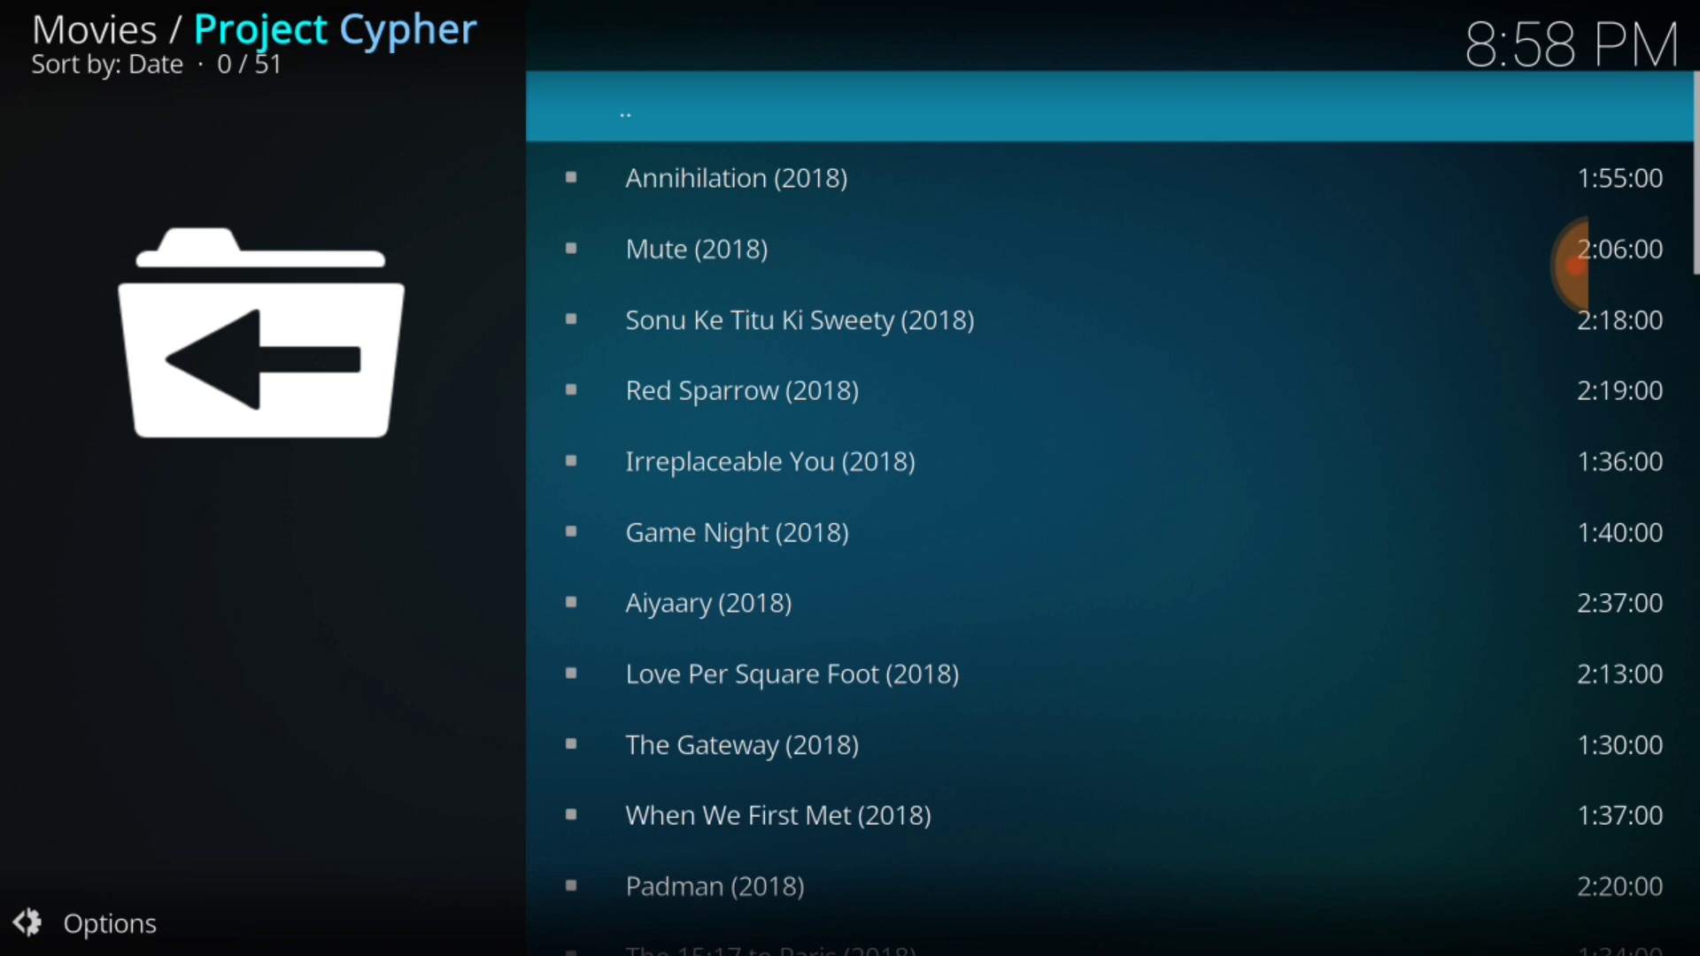
pyautogui.press('Down')
pyautogui.press('Down')
pyautogui.press('Down')
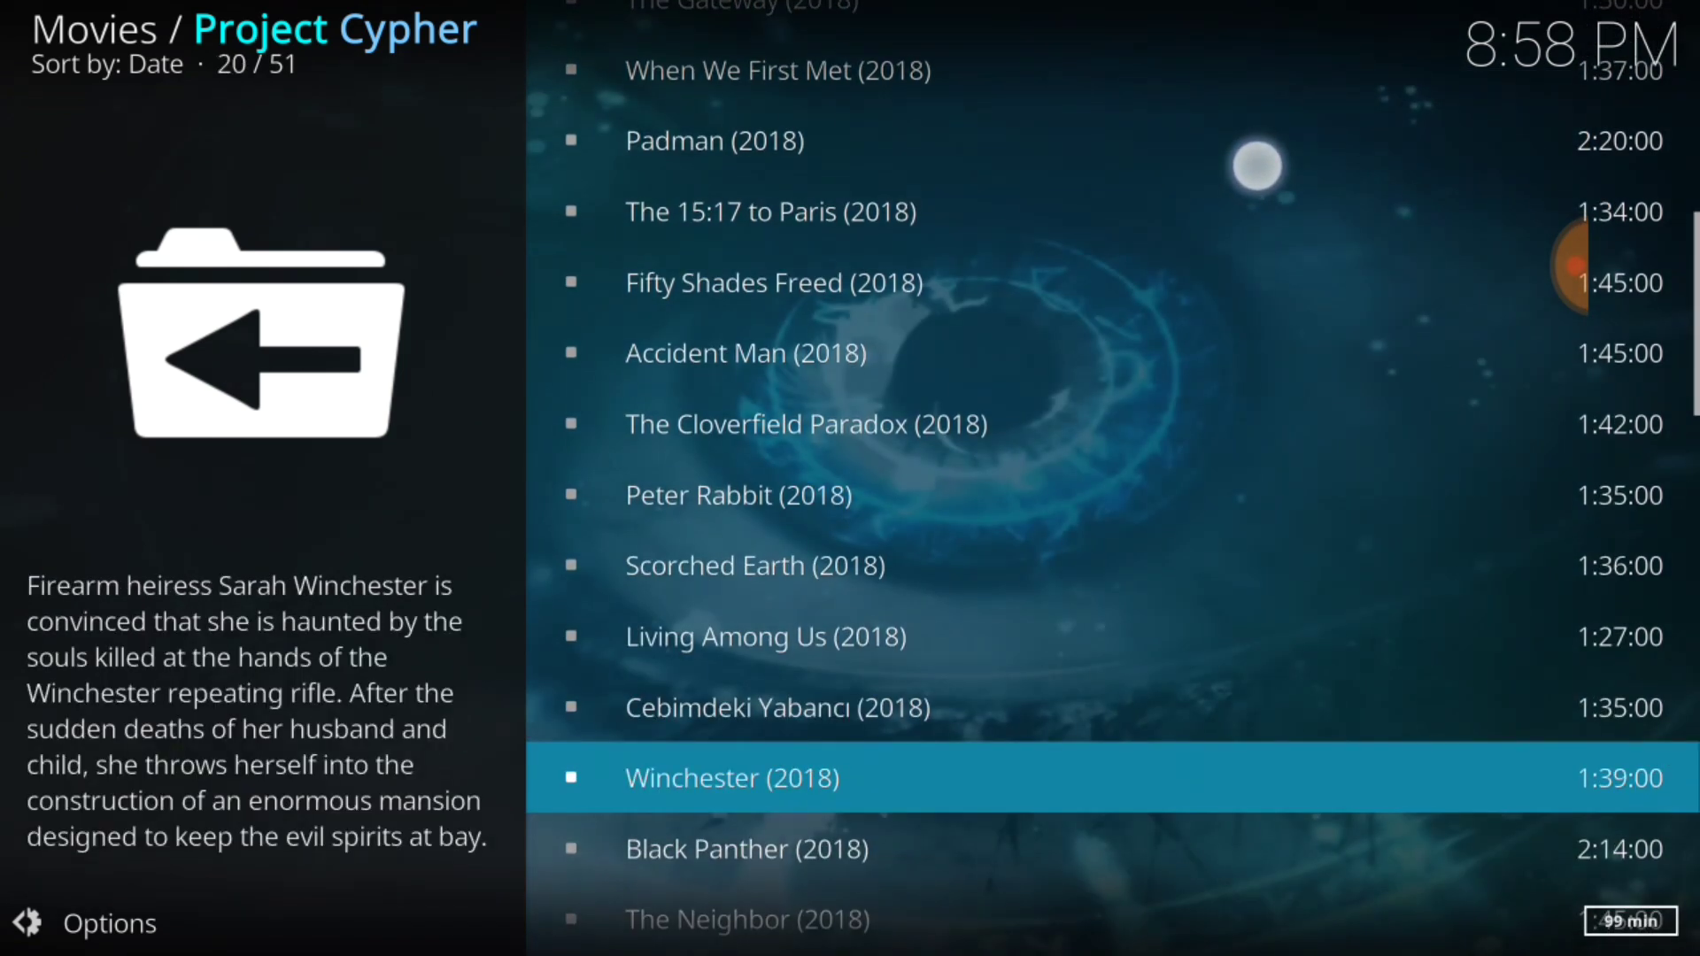
pyautogui.press('Up')
pyautogui.press('Up')
pyautogui.press('Up')
pyautogui.press('Down')
pyautogui.press('Down')
pyautogui.press('Down')
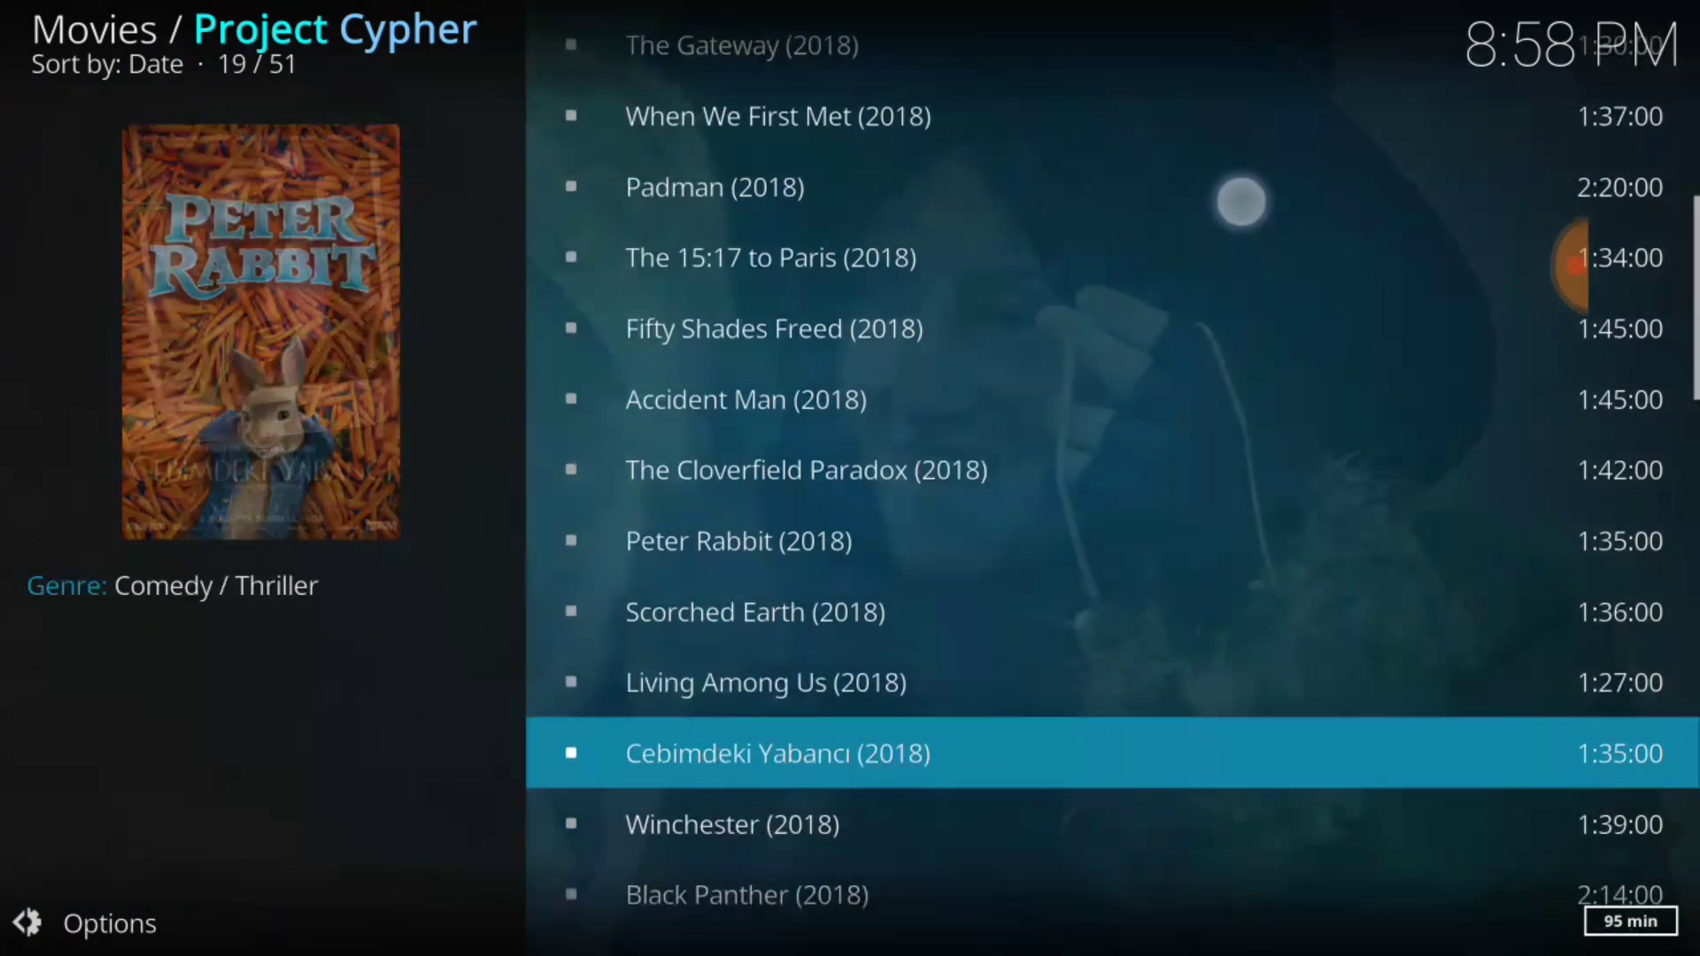
pyautogui.press('Down')
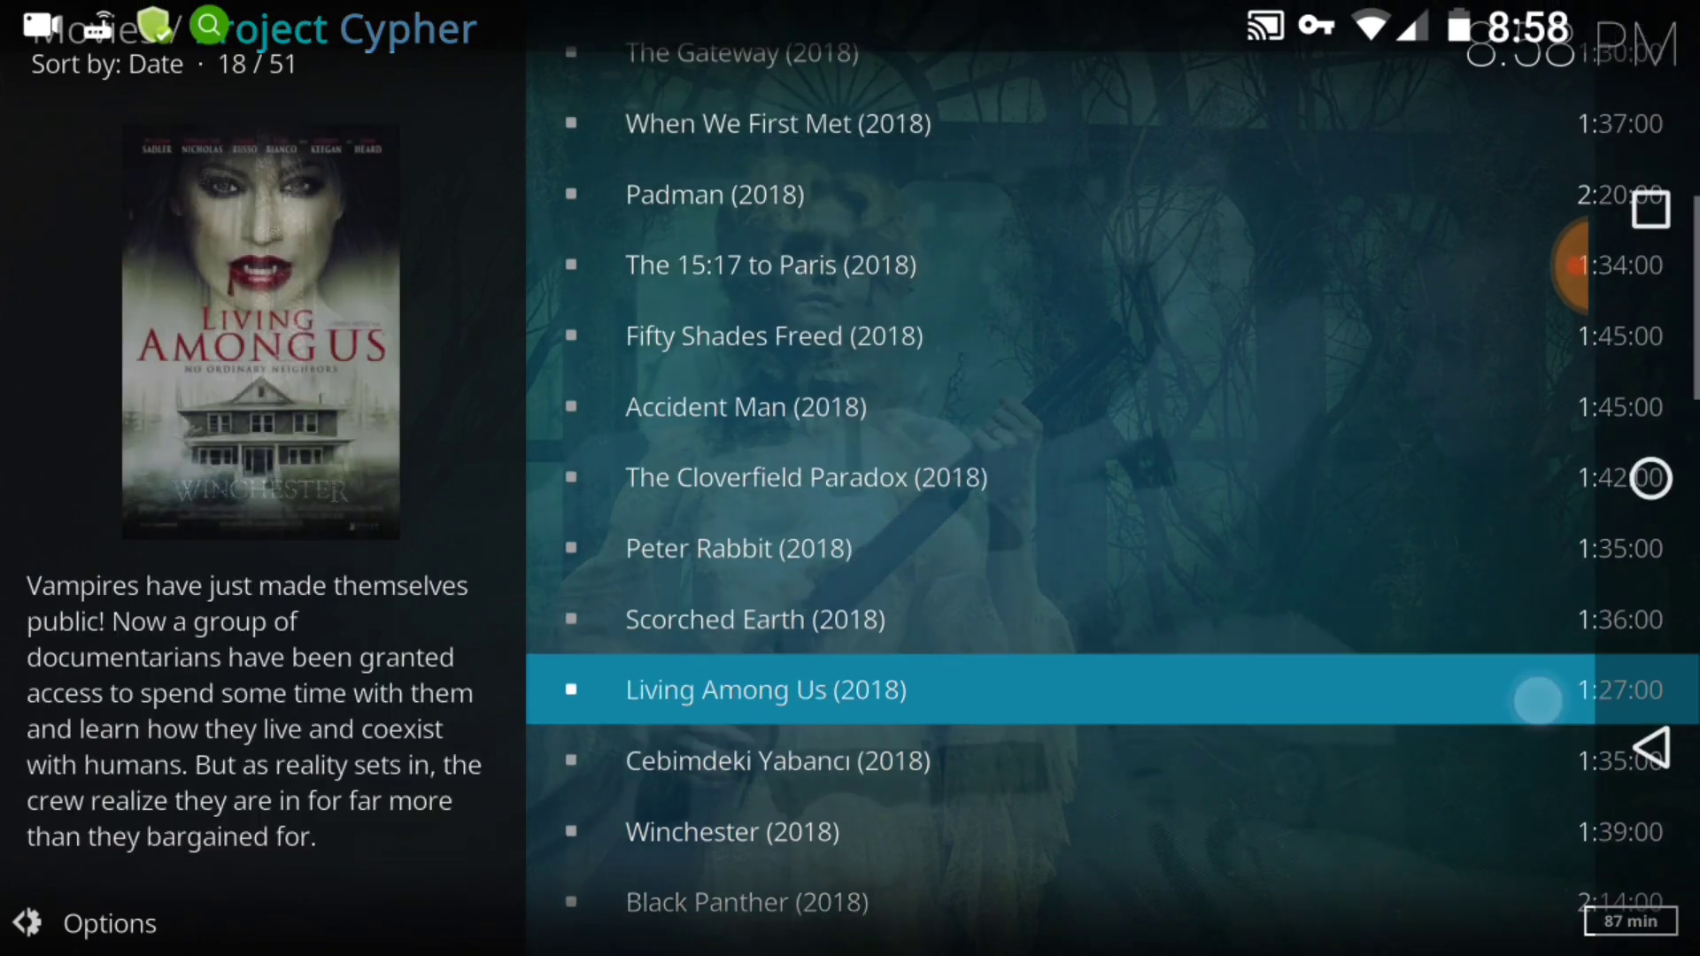
# Exit the movie list, the Project Cypher menu and the add-on itself to the Add-ons grid
pyautogui.click(1644, 746)
pyautogui.click(1644, 746)
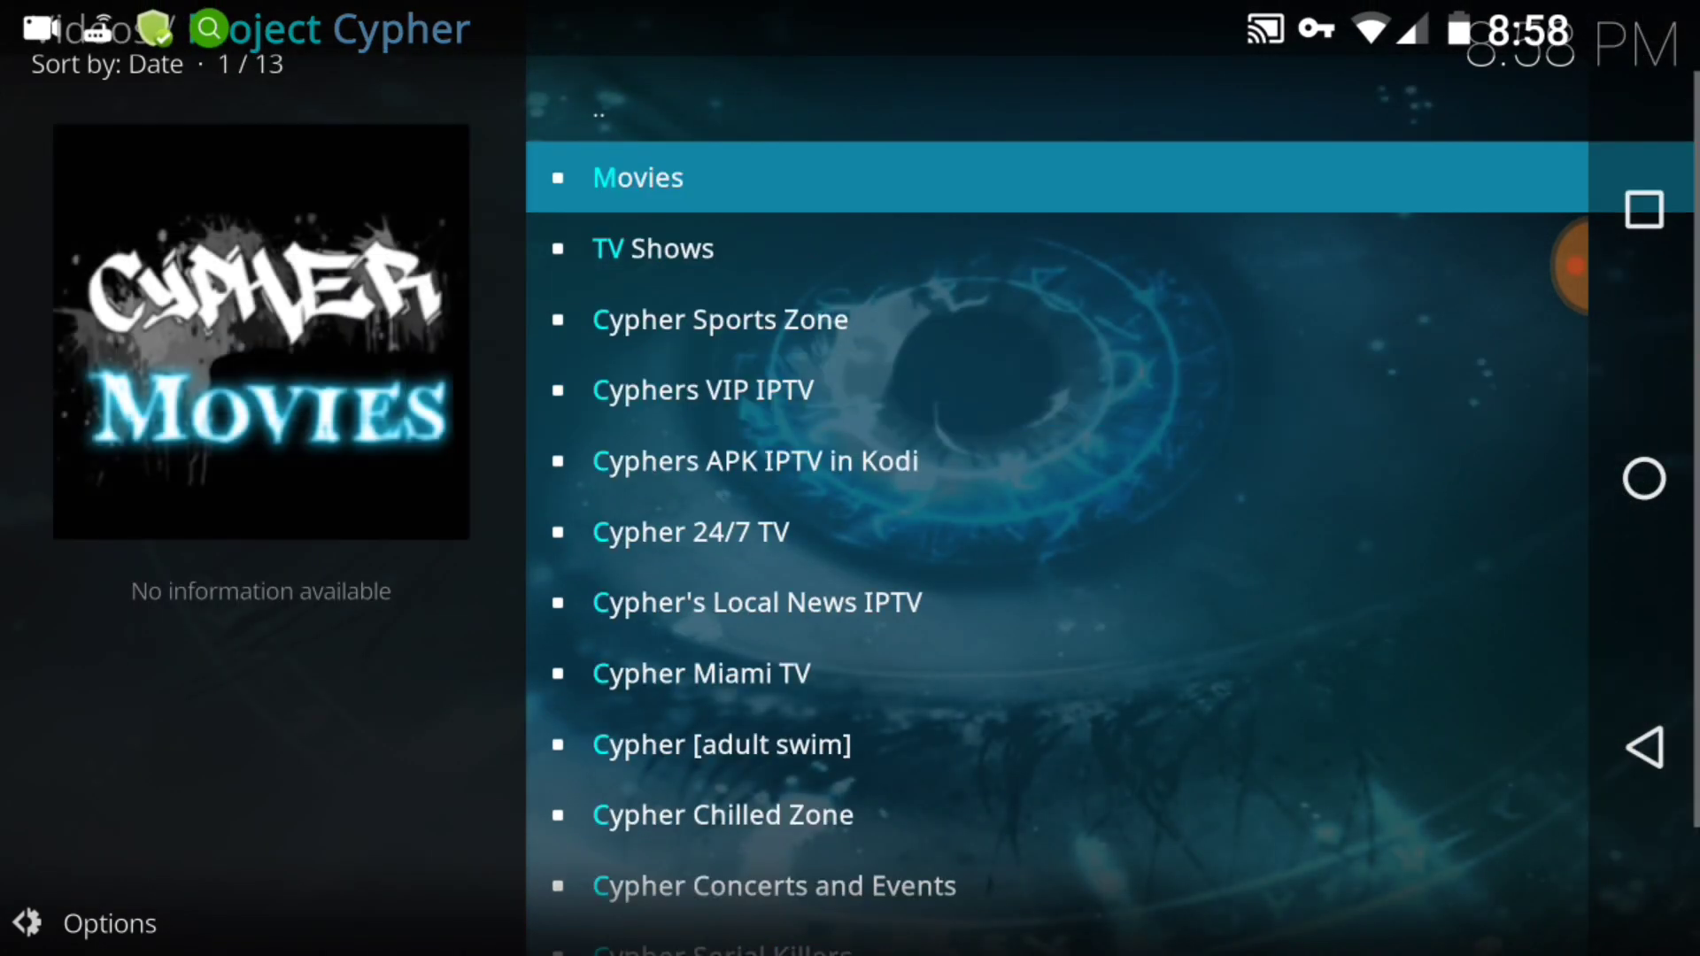
pyautogui.click(1644, 746)
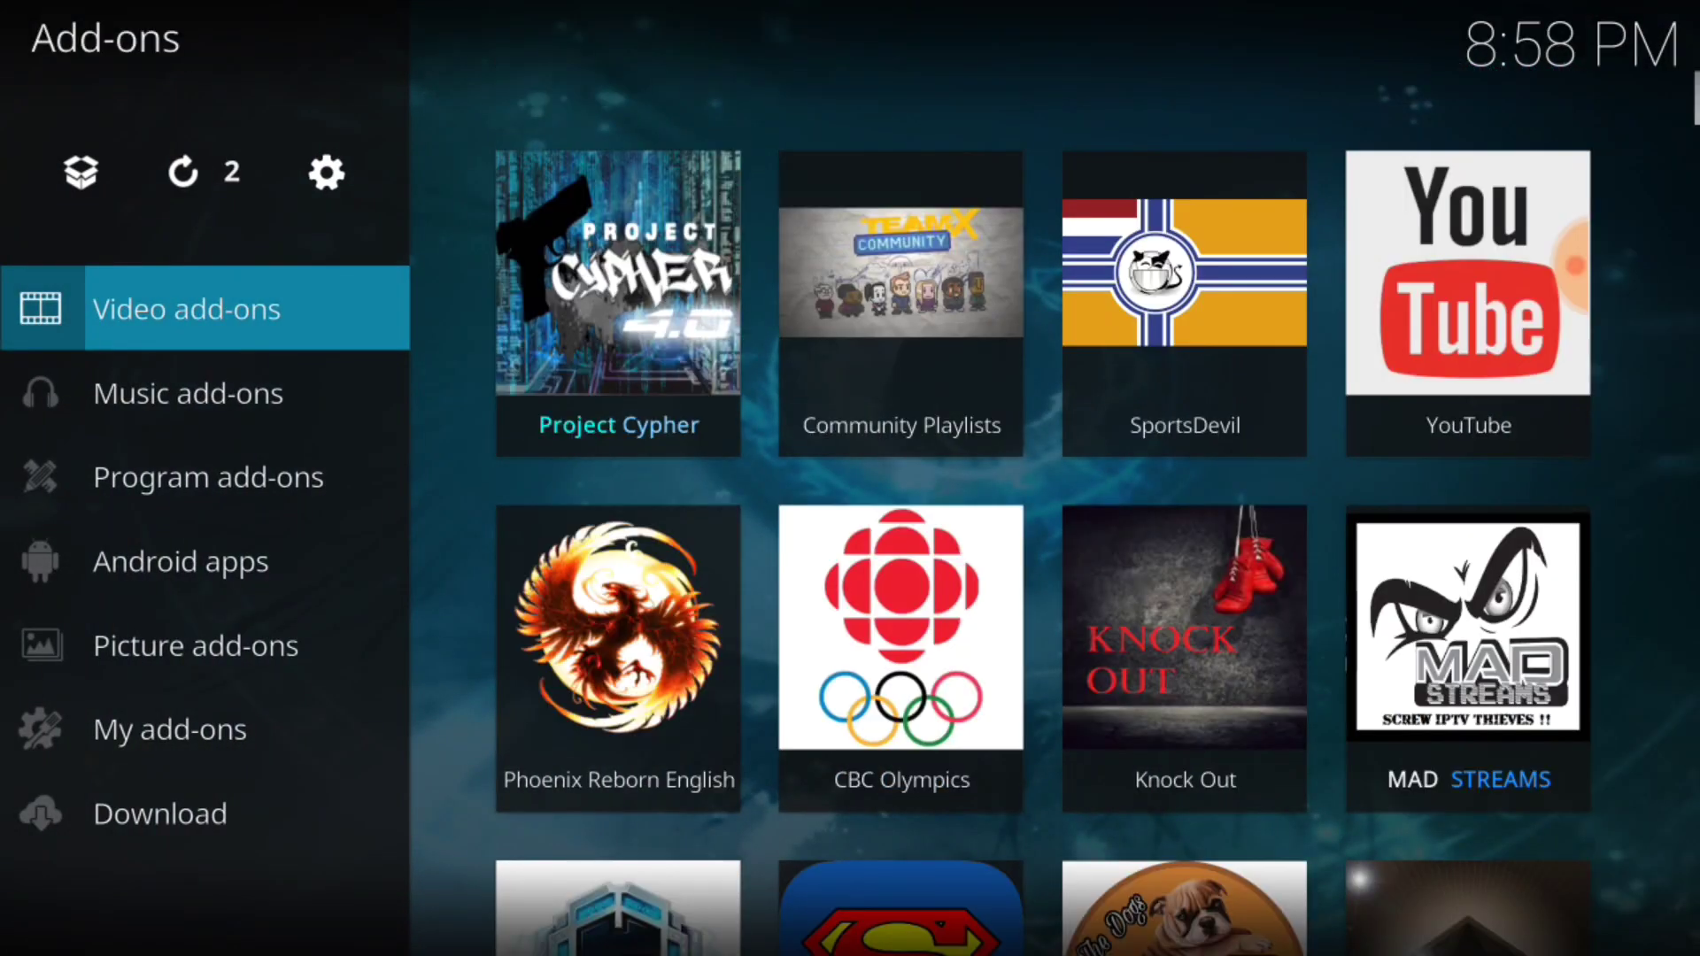